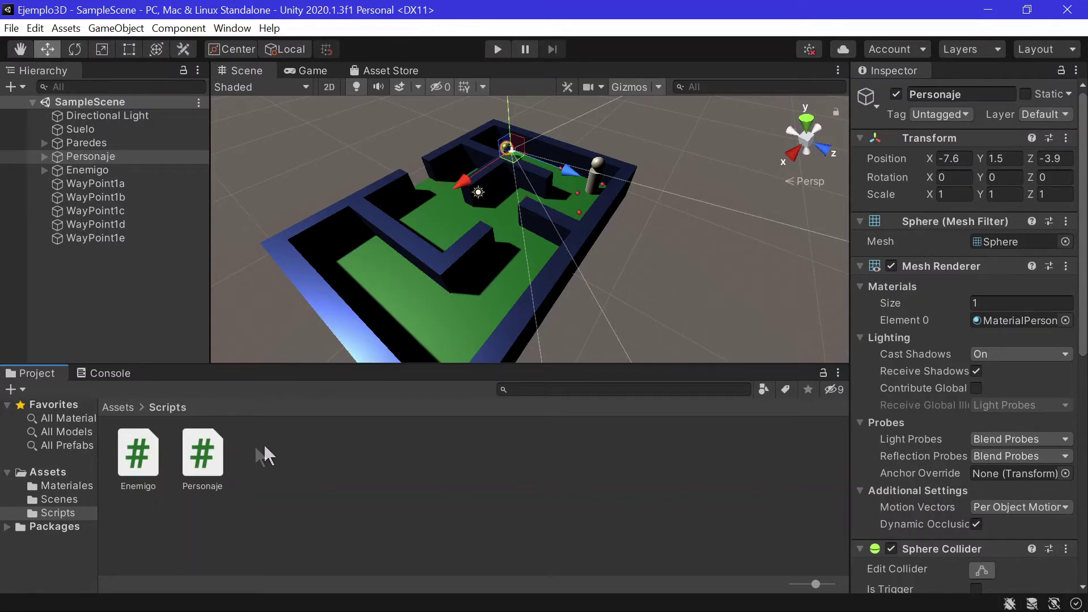
# Preview Enemigo.cs in the Inspector to read its collision code, then preview Personaje.cs.
pyautogui.click(138, 462)
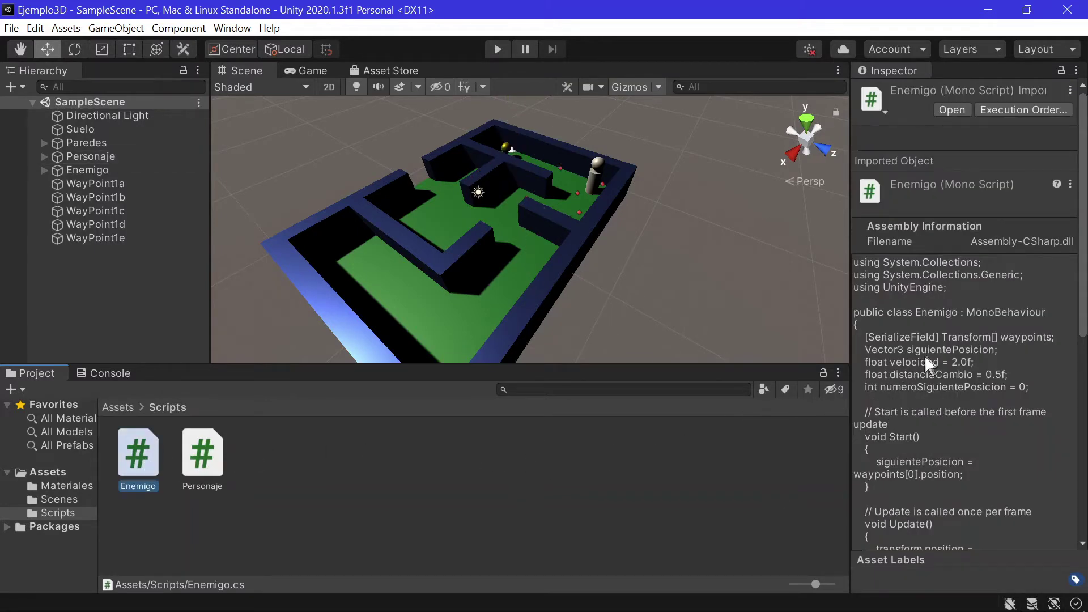
pyautogui.scroll(-10, 923, 355)
pyautogui.click(869, 480)
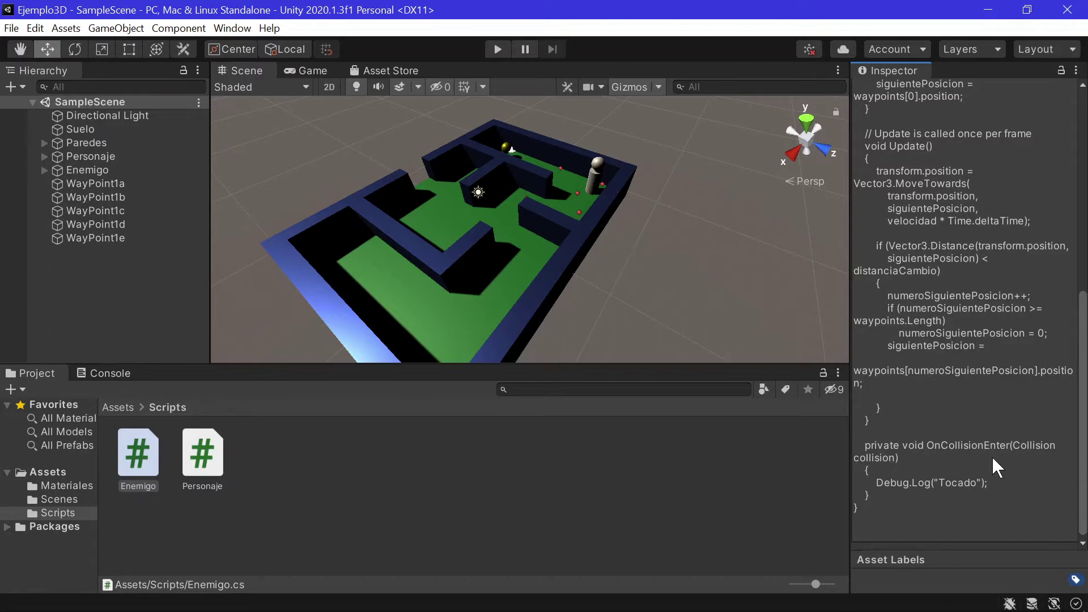
pyautogui.click(202, 453)
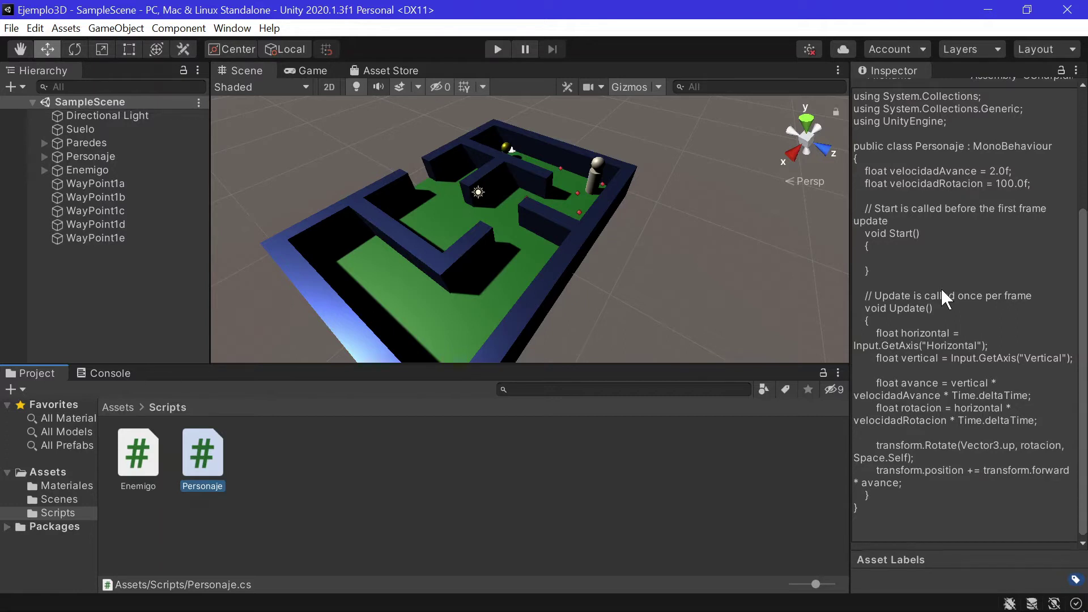
# In Personaje.cs, add a PerderVida() method whose body is Debug.Log("He perdido una vida");.
pyautogui.doubleClick(218, 469)
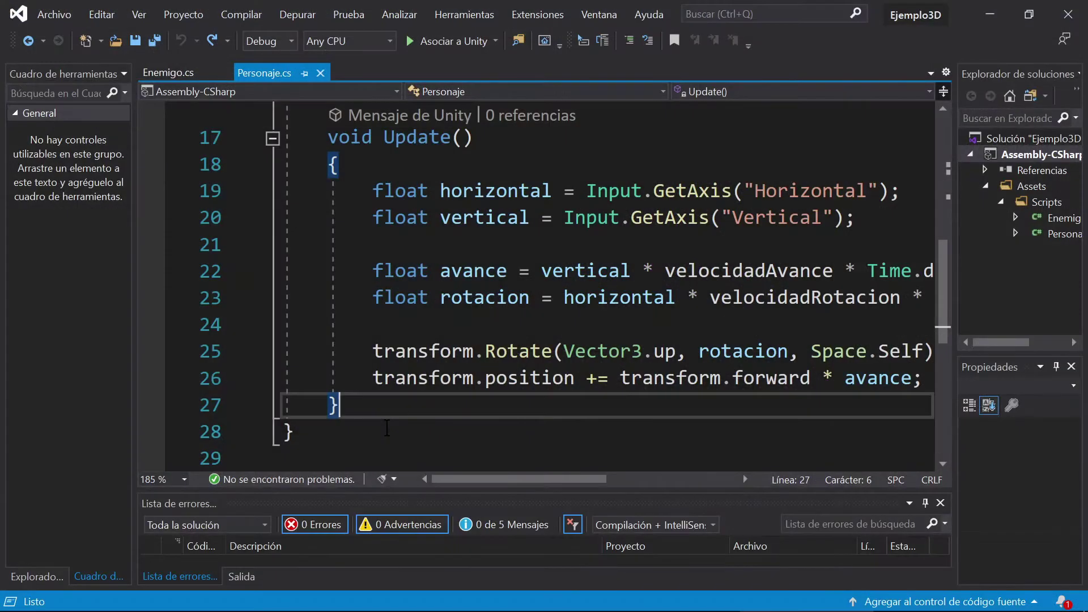
pyautogui.press('Return')
pyautogui.press('Return')
pyautogui.write('void Perd')
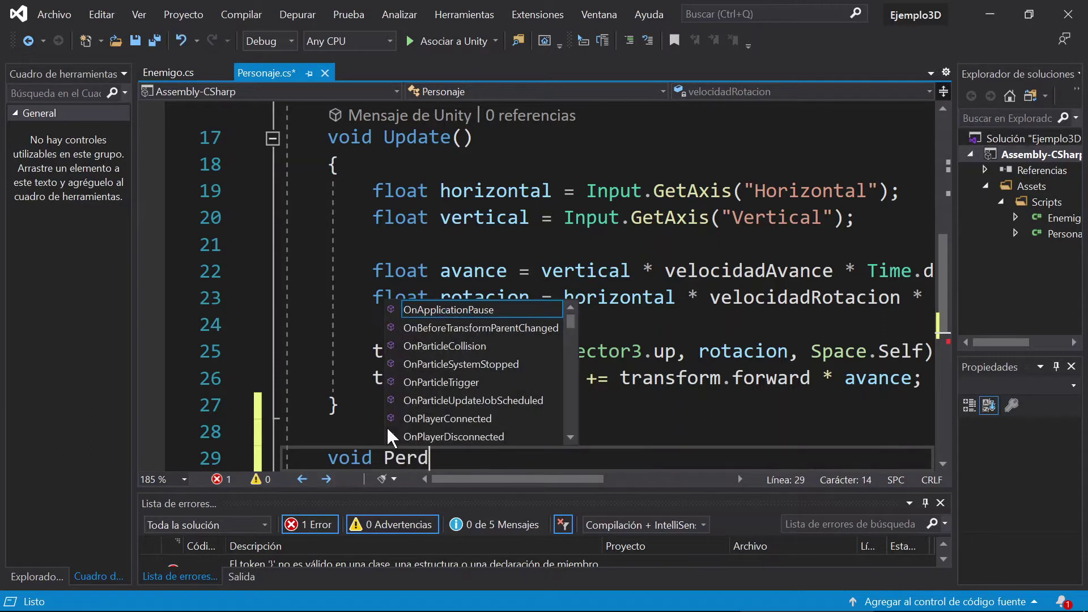
pyautogui.write('erVida')
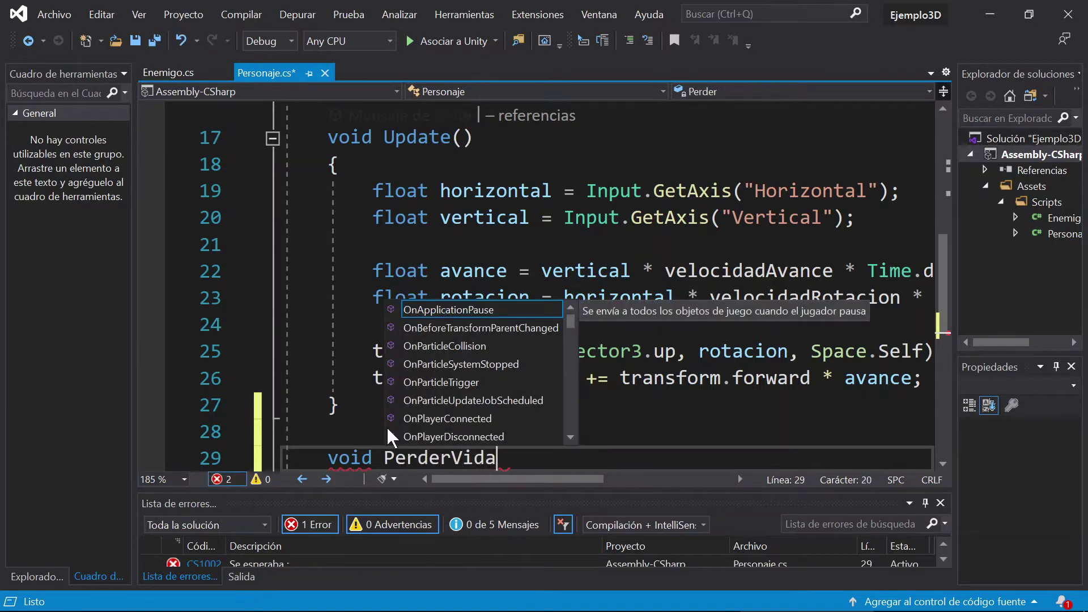
pyautogui.write('()')
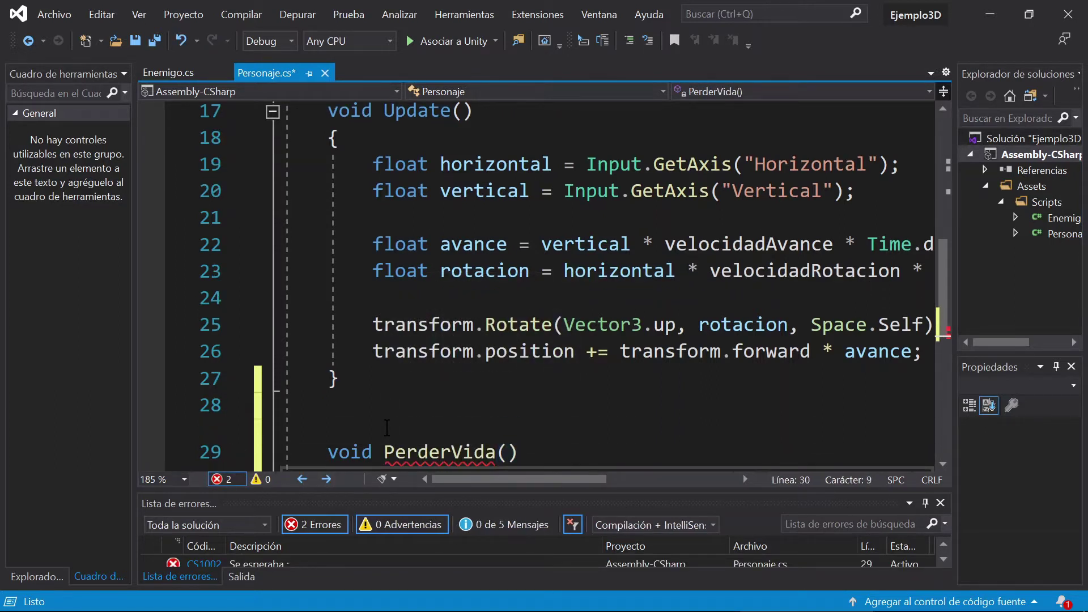
pyautogui.press('Return')
pyautogui.write('{')
pyautogui.press('Return')
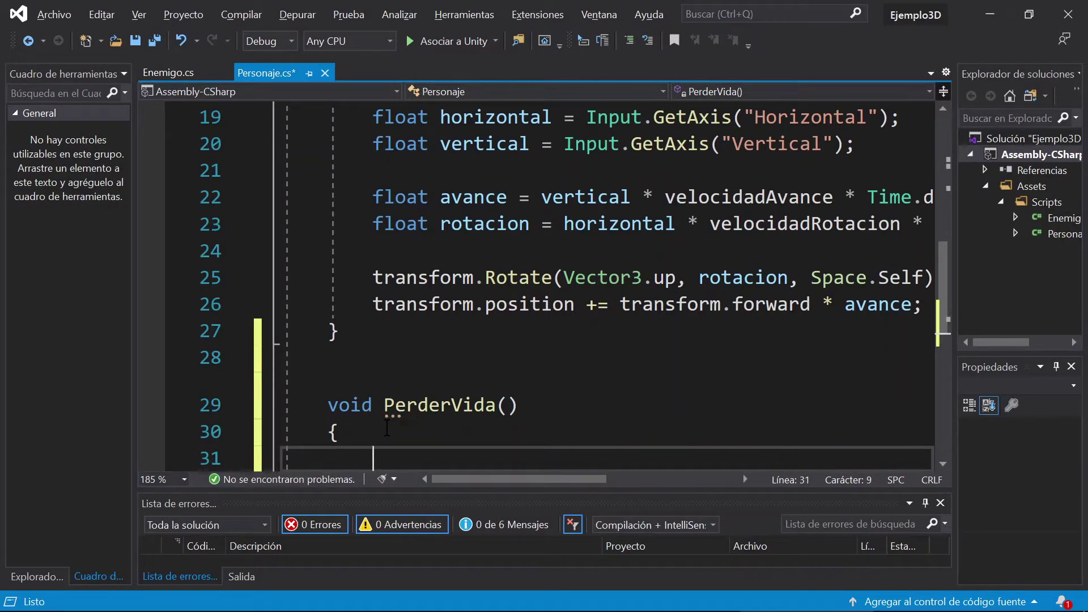
pyautogui.write('Debug.Log("He perdido una vida')
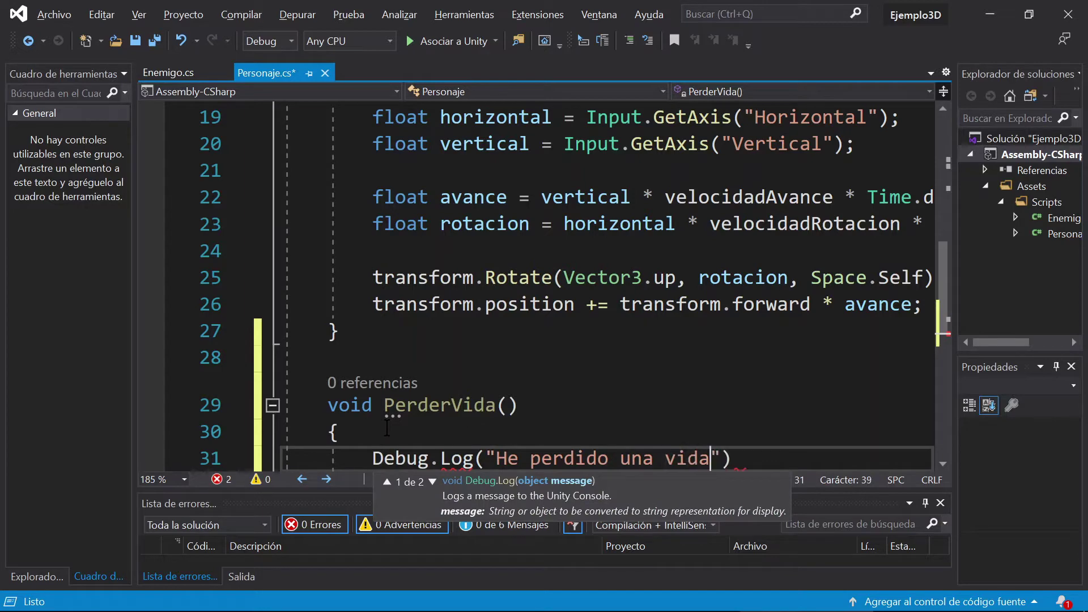
pyautogui.write('");')
# Check the new PerderVida declaration, save Personaje.cs, and switch to Enemigo.cs.
pyautogui.scroll(-1, 396, 397)
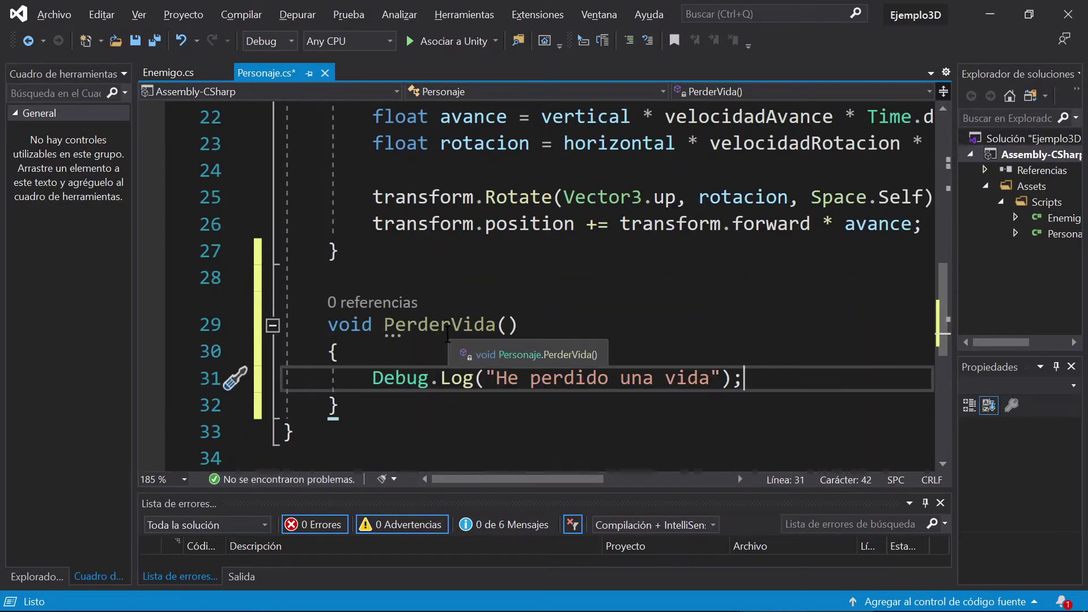
pyautogui.click(604, 303)
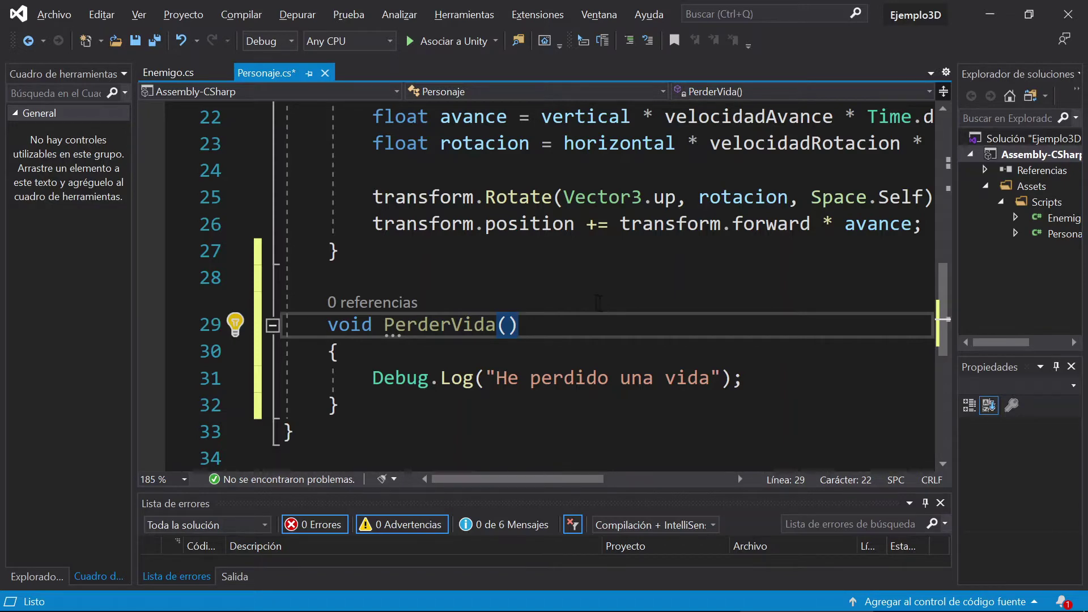
pyautogui.hotkey('ctrl', 's')
pyautogui.hotkey('ctrl', 'Tab')
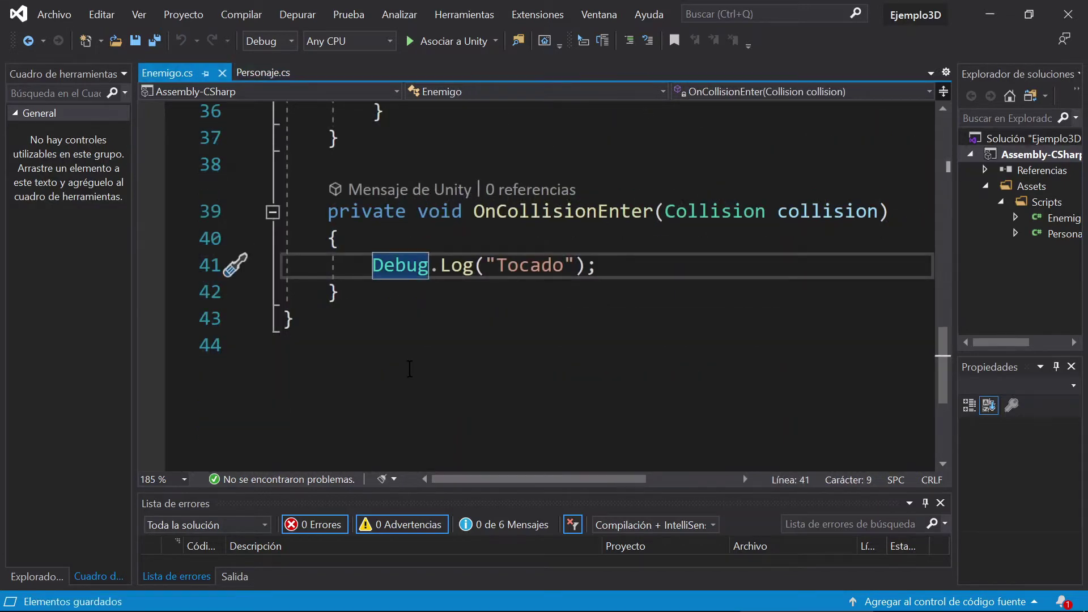
# Comment out Debug.Log("Tocado") and start a new line with collision.gameObject.
pyautogui.write('//')
pyautogui.press('End')
pyautogui.press('Return')
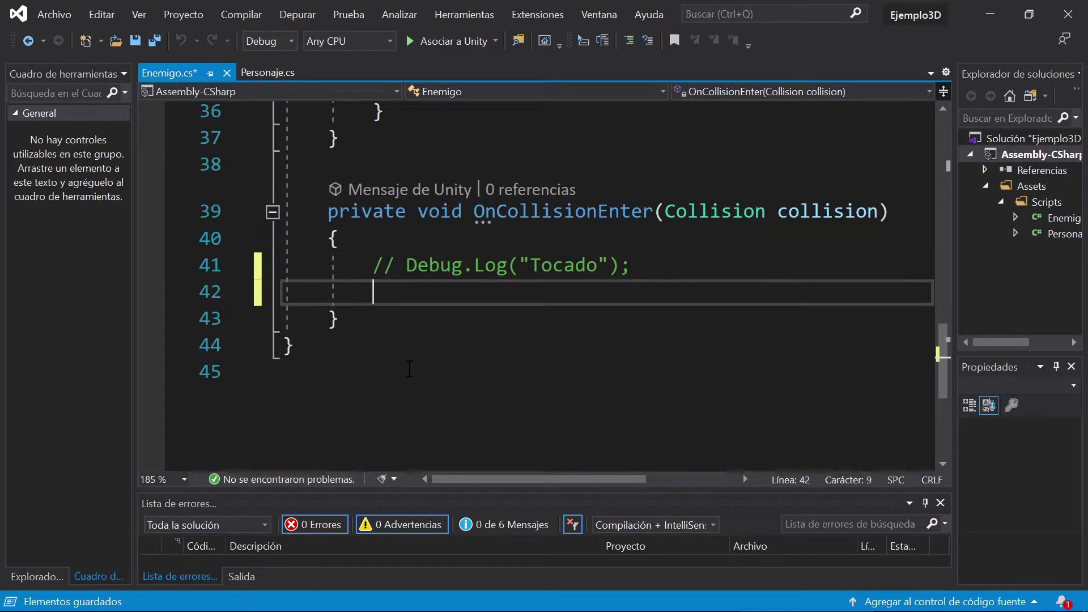
pyautogui.write('(col')
pyautogui.press('Tab')
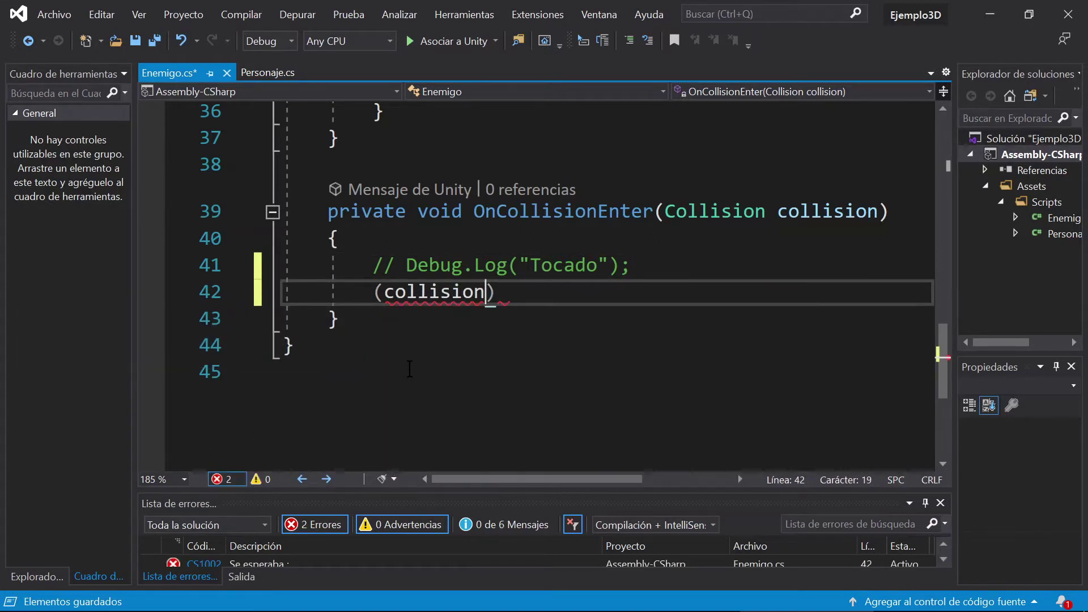
pyautogui.write('.gam')
pyautogui.press('Tab')
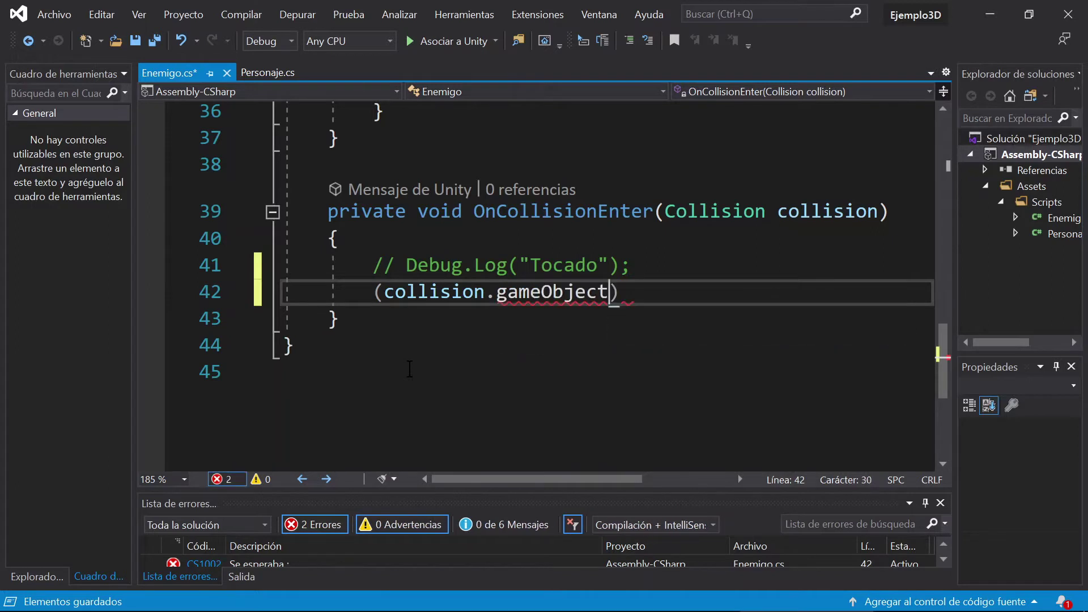
# Wrap that expression as ((Personaje)(collision.gameObject)).Perder.
pyautogui.press('Home')
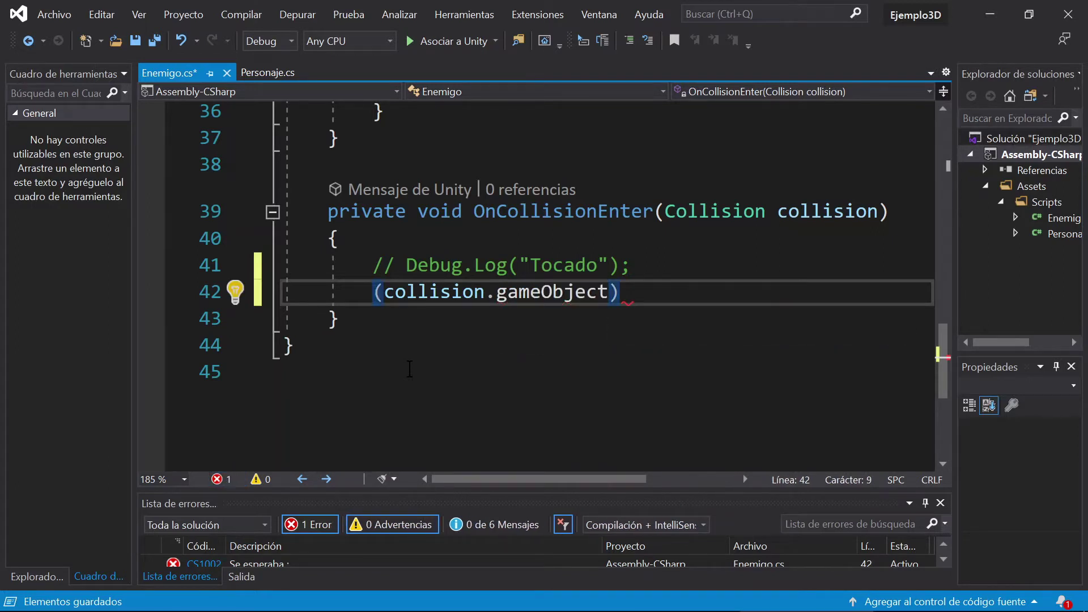
pyautogui.write('(')
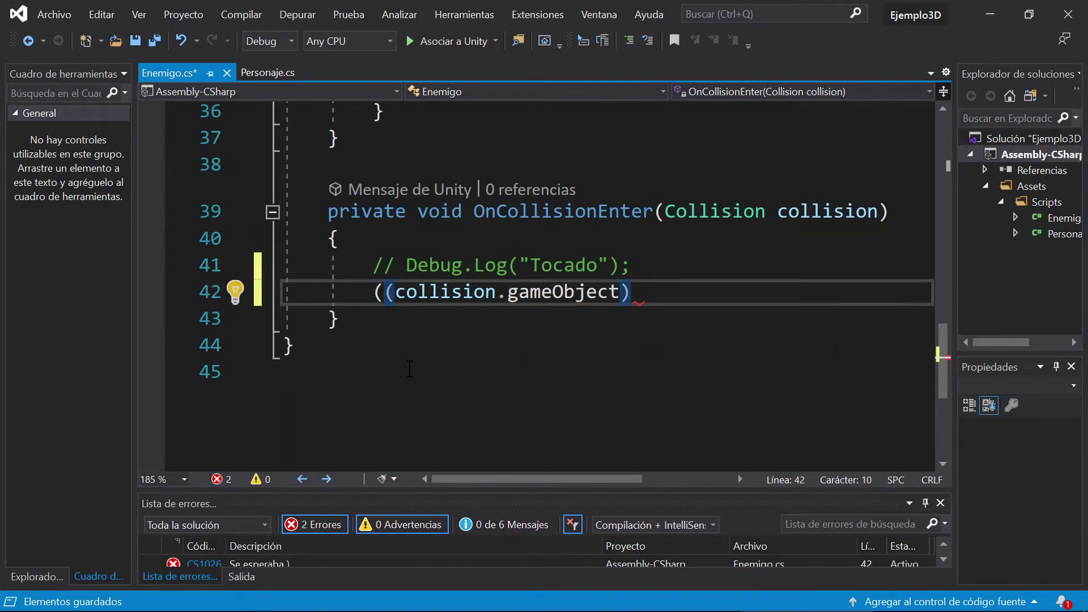
pyautogui.write('Personaje)')
pyautogui.press('Home')
pyautogui.write('(')
pyautogui.press('End')
pyautogui.write(').')
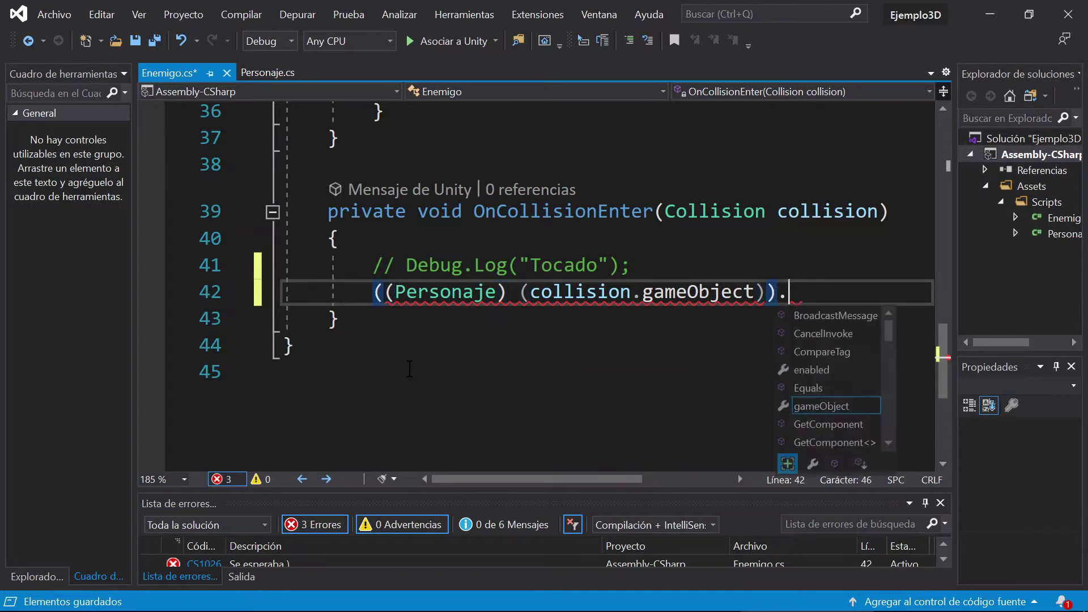
pyautogui.write('Per')
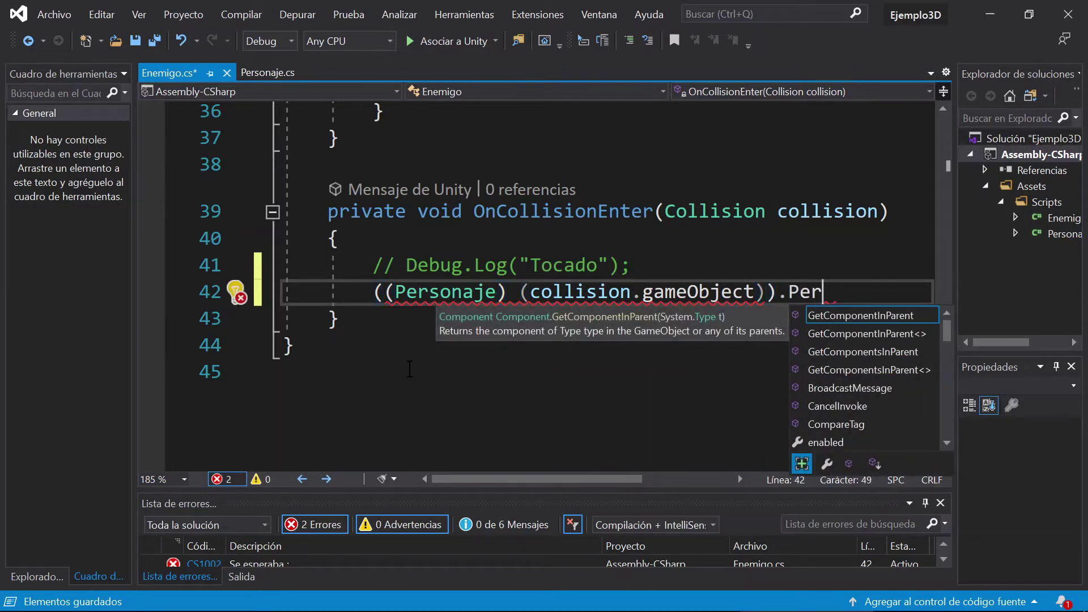
pyautogui.write('der')
# Declare PerderVida public in Personaje.cs and save, then append Vida(); to Enemigo's cast line.
pyautogui.click(278, 73)
pyautogui.click(327, 326)
pyautogui.write('public')
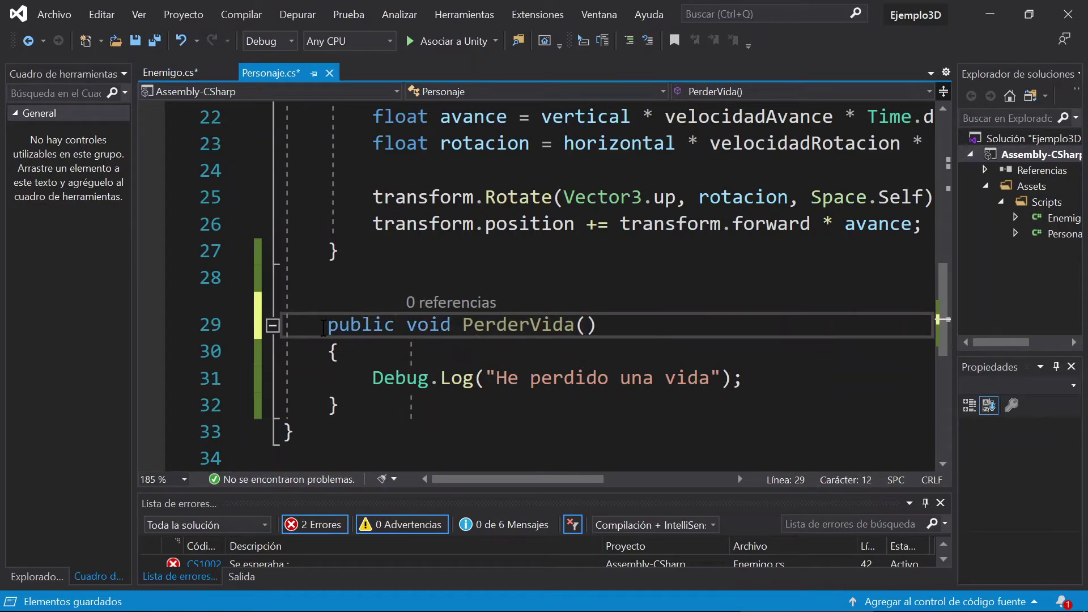
pyautogui.hotkey('ctrl', 's')
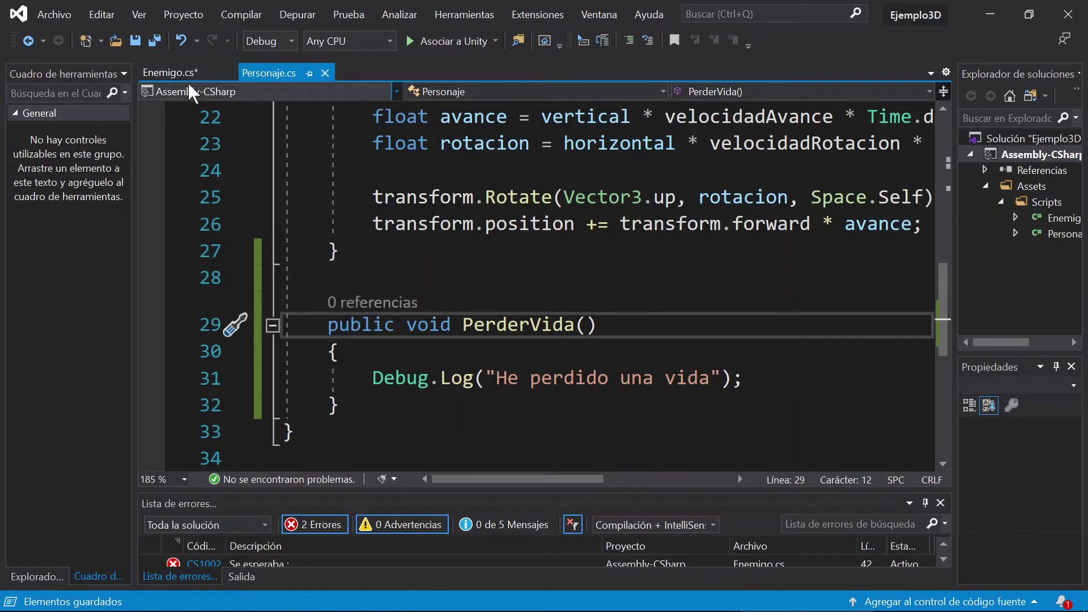
pyautogui.click(181, 73)
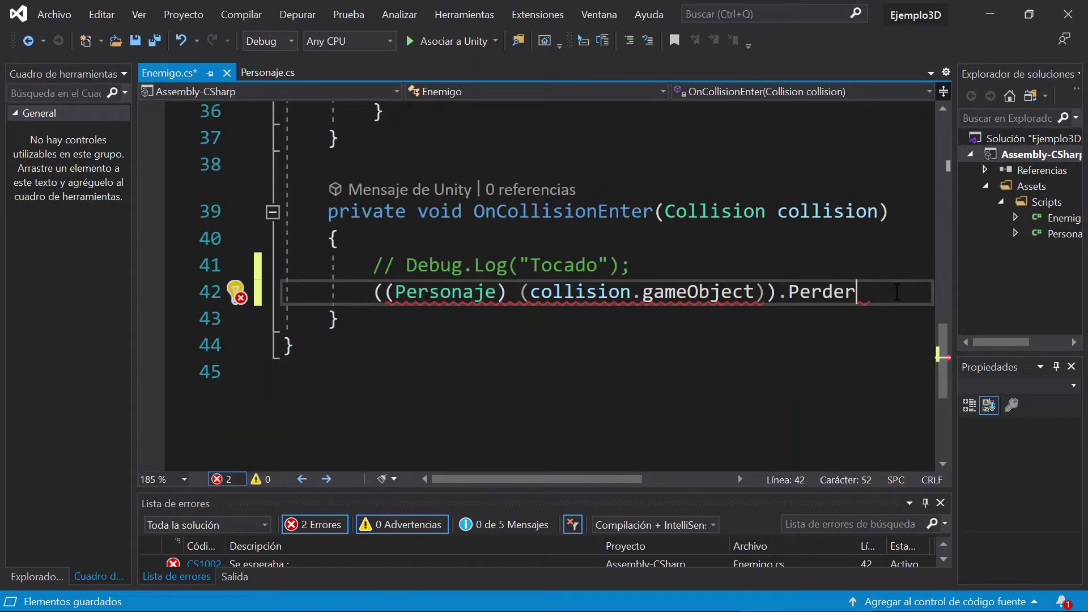
pyautogui.write('Vida()')
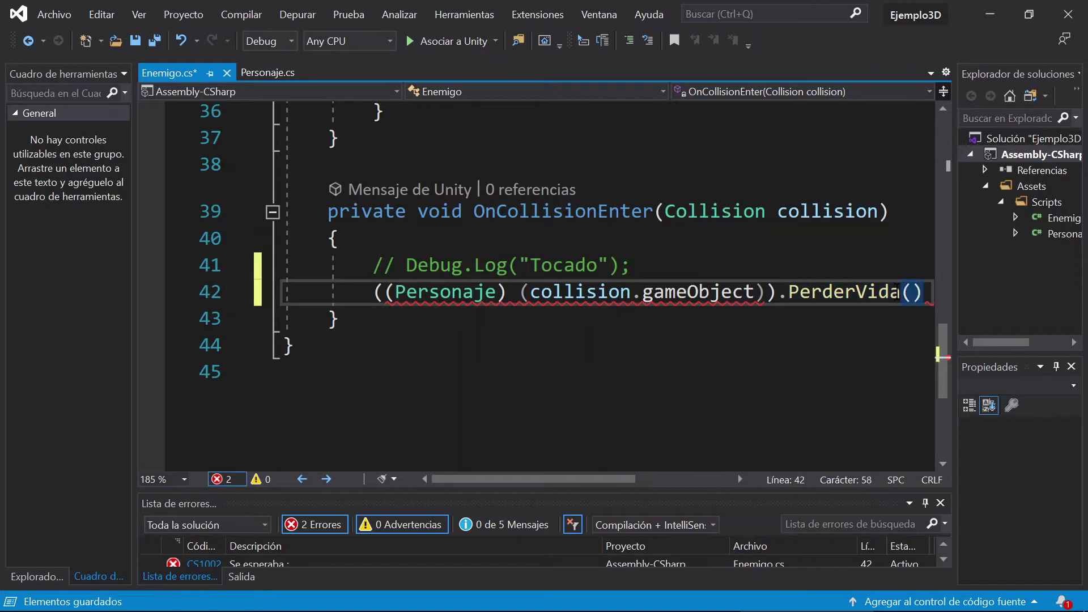
pyautogui.write(';')
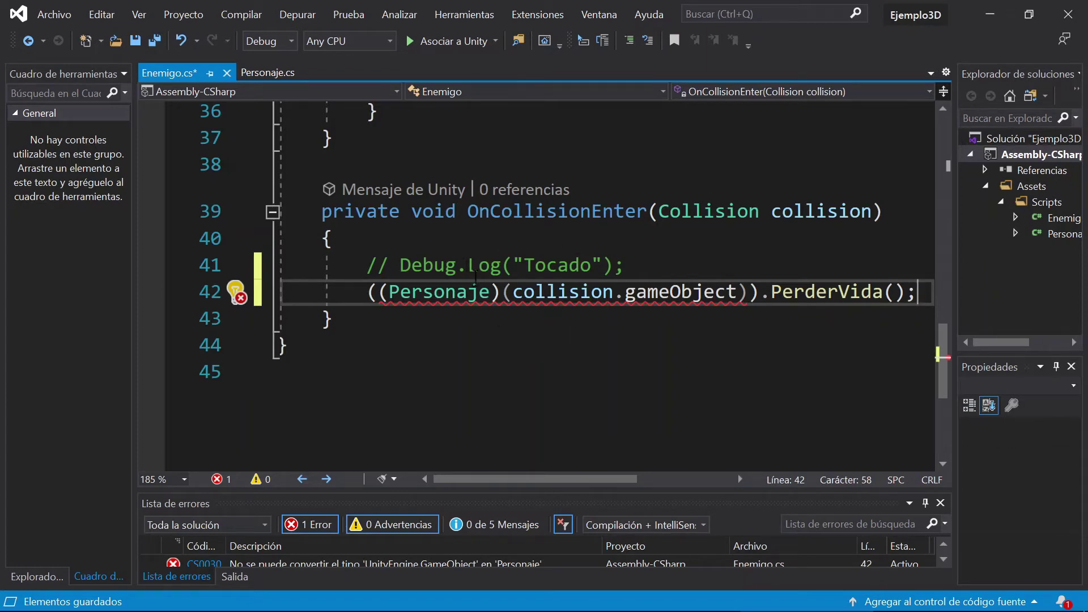
# Comment out the erroring ((Personaje)(collision.gameObject)) cast line on line 42.
pyautogui.click(569, 292)
pyautogui.hotkey('shift', 'alt', '=')
pyautogui.hotkey('shift', 'alt', '=')
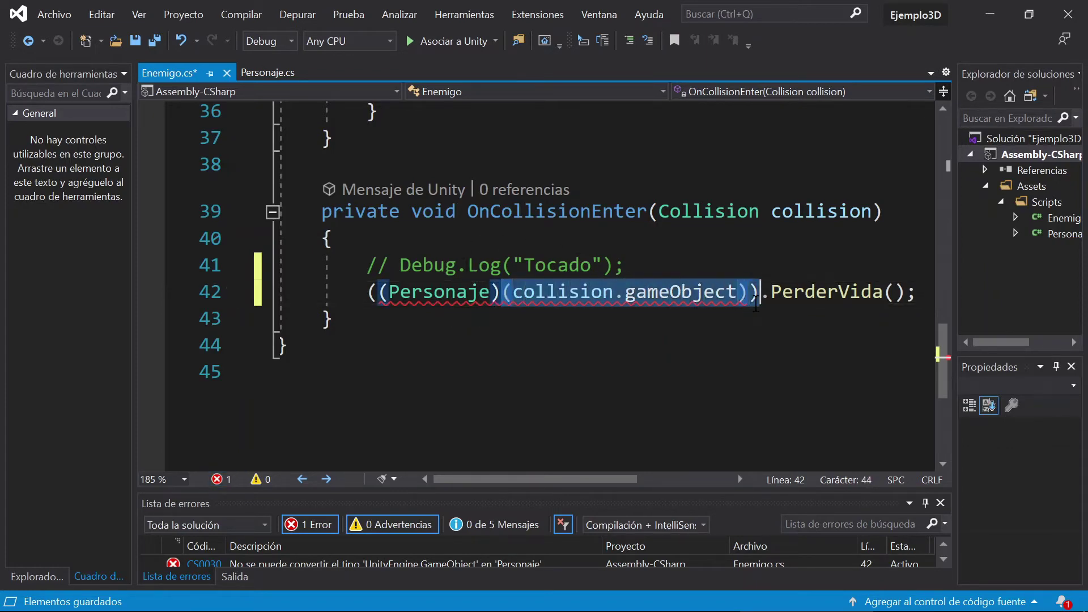
pyautogui.hotkey('shift', 'alt', '=')
pyautogui.moveTo(432, 290)
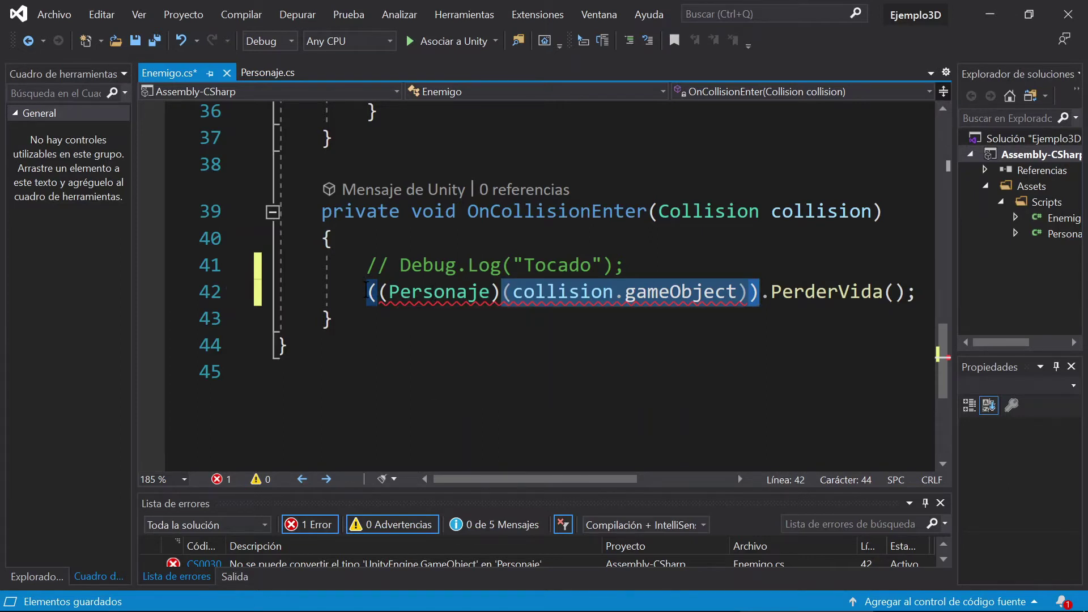
pyautogui.press('Home')
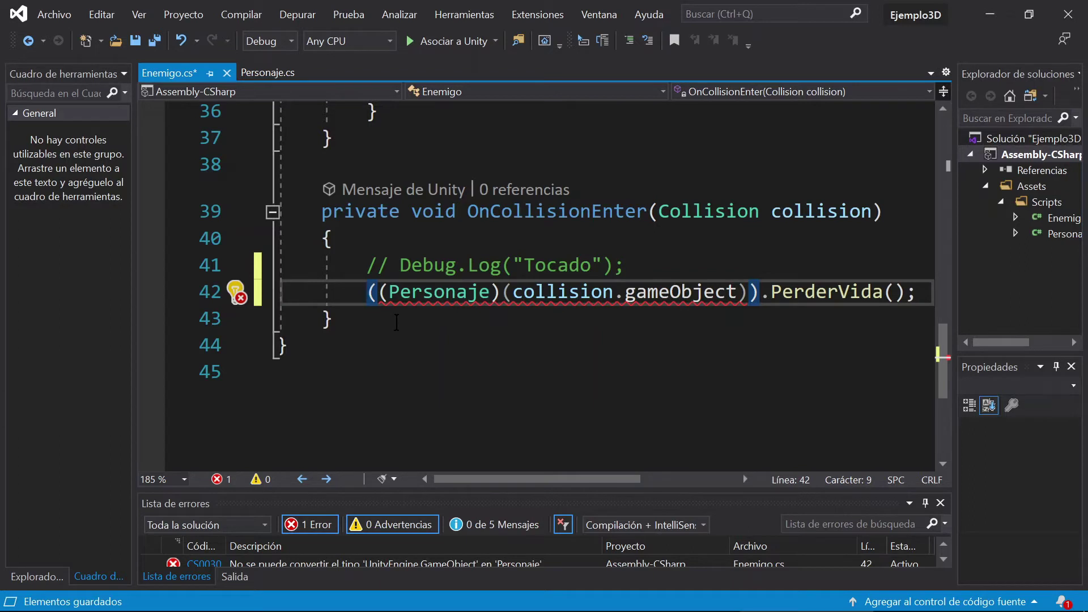
pyautogui.write('//')
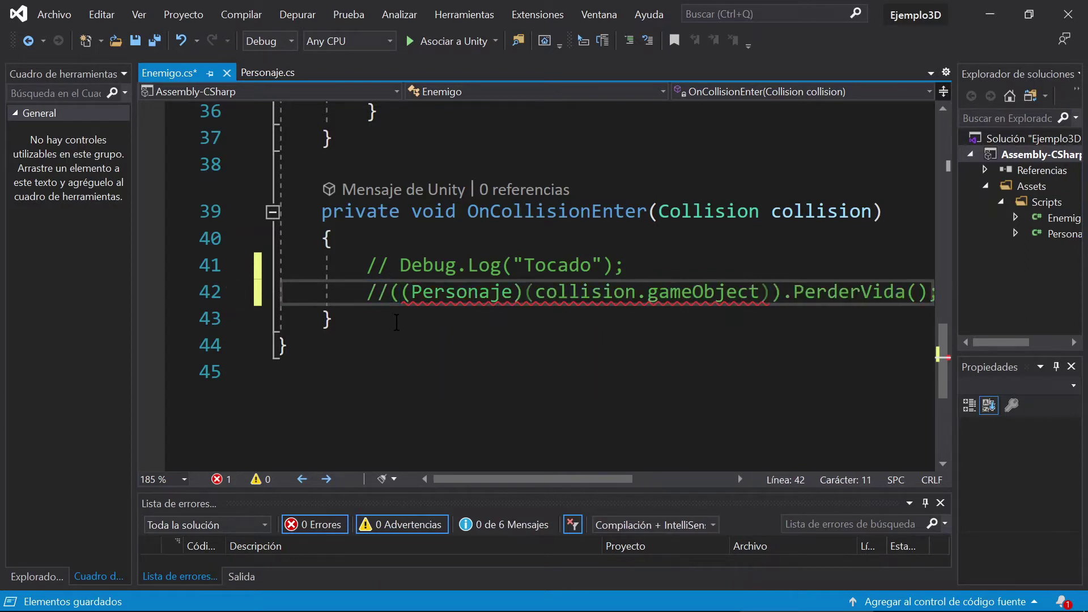
pyautogui.press('End')
pyautogui.press('Return')
# Write collision.gameObject.GetComponent<Personaje>().PerderVida(); on line 43.
pyautogui.write('coli')
pyautogui.press('BackSpace')
pyautogui.write('l')
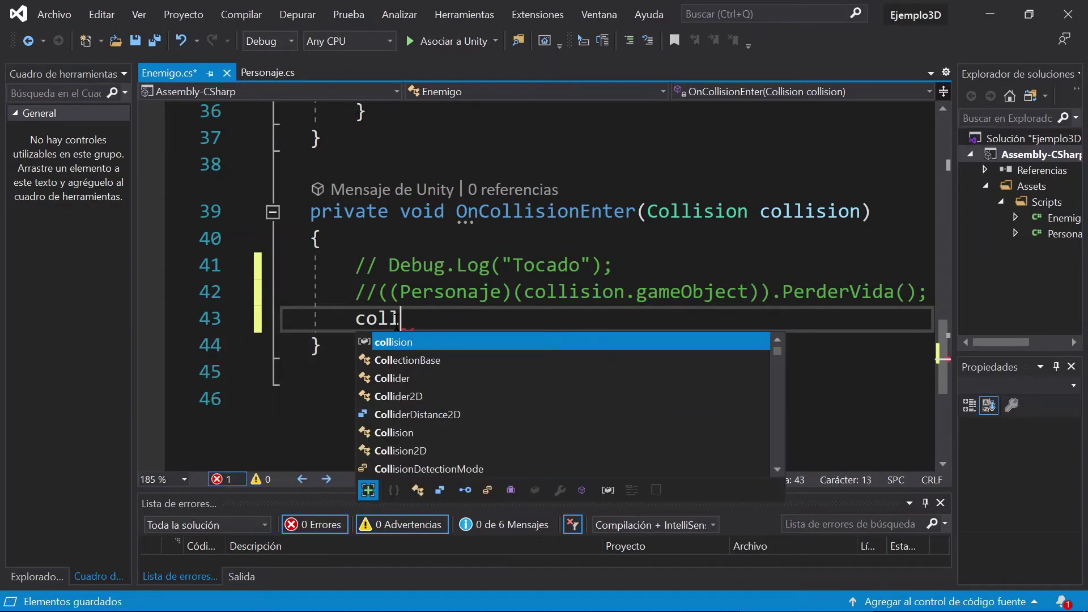
pyautogui.press('Tab')
pyautogui.write('.G')
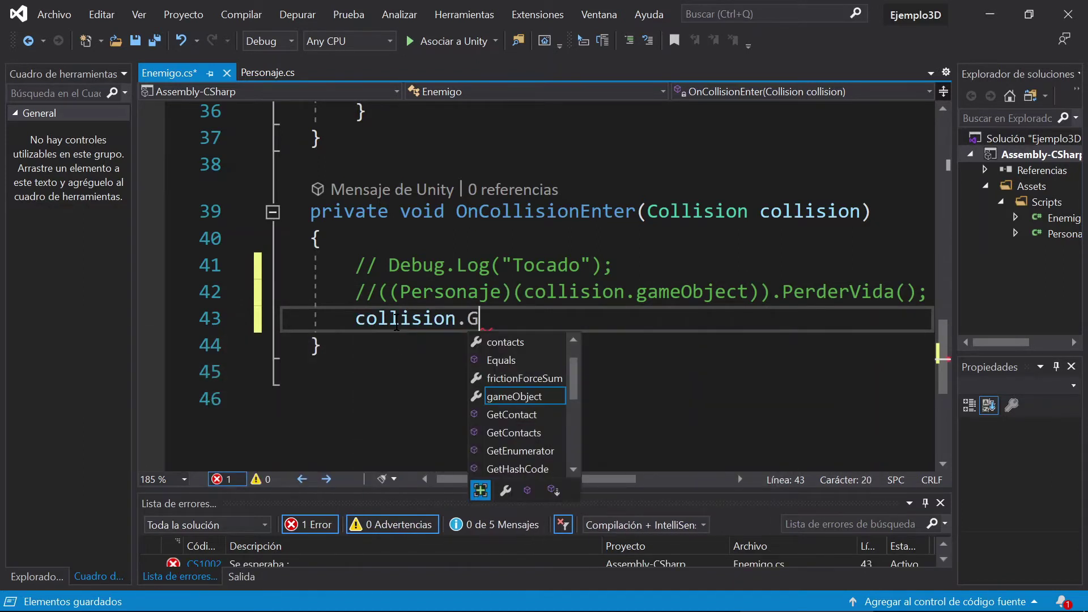
pyautogui.write('etCom')
pyautogui.press('BackSpace')
pyautogui.press('BackSpace')
pyautogui.press('BackSpace')
pyautogui.write('g')
pyautogui.press('Tab')
pyautogui.write('.Get')
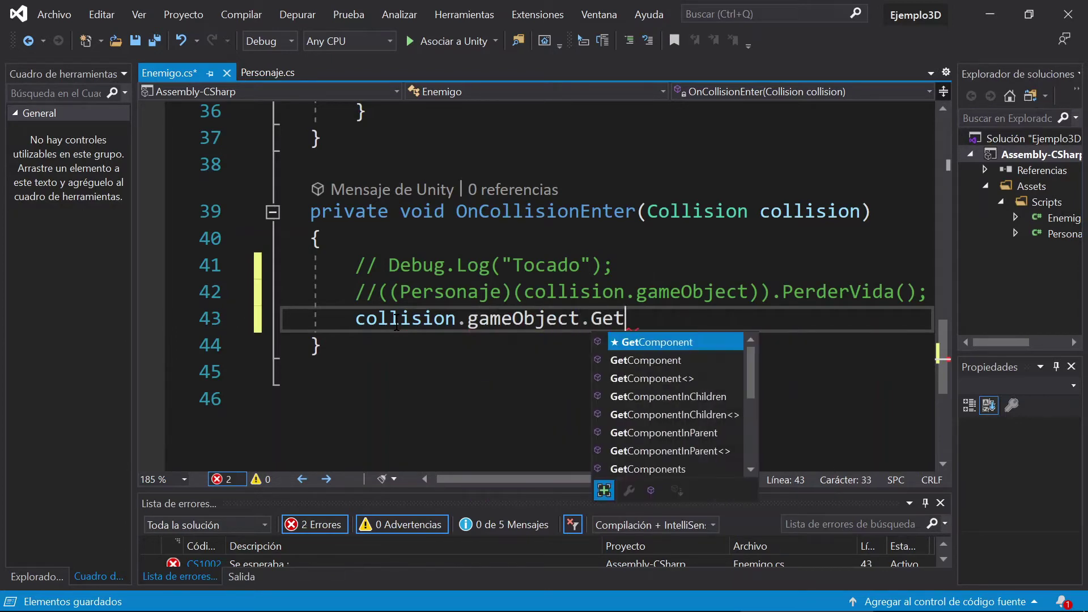
pyautogui.press('Tab')
pyautogui.write('<')
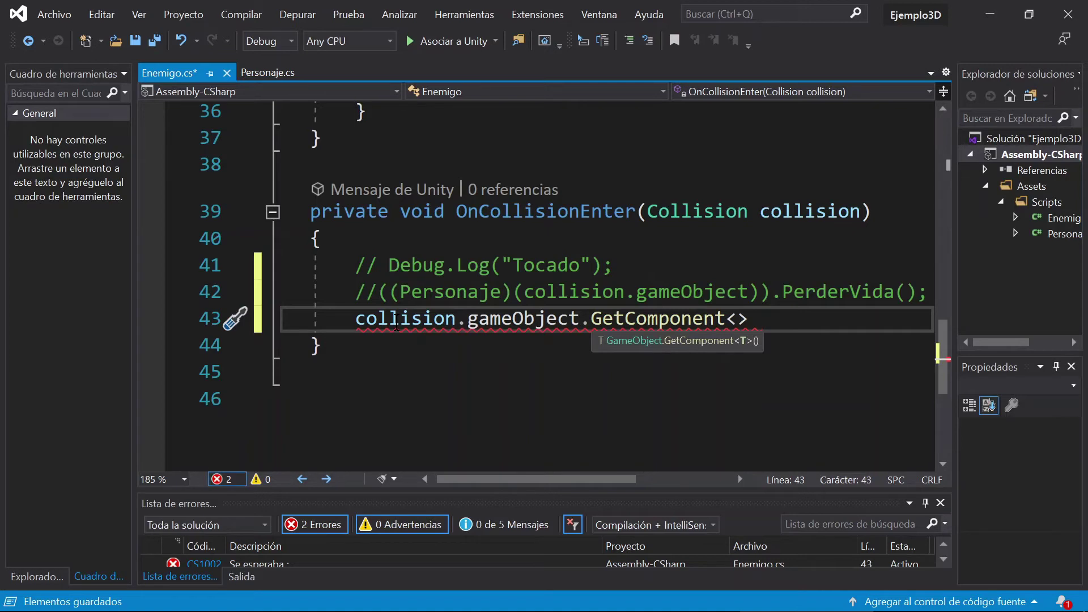
pyautogui.write('Perso')
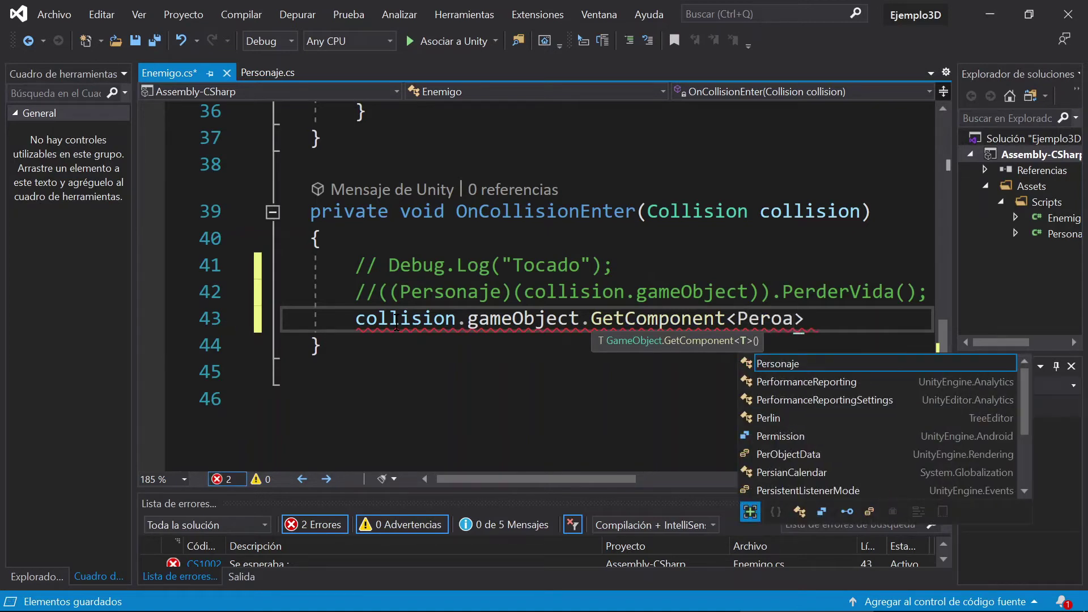
pyautogui.press('Tab')
pyautogui.write('>().Per')
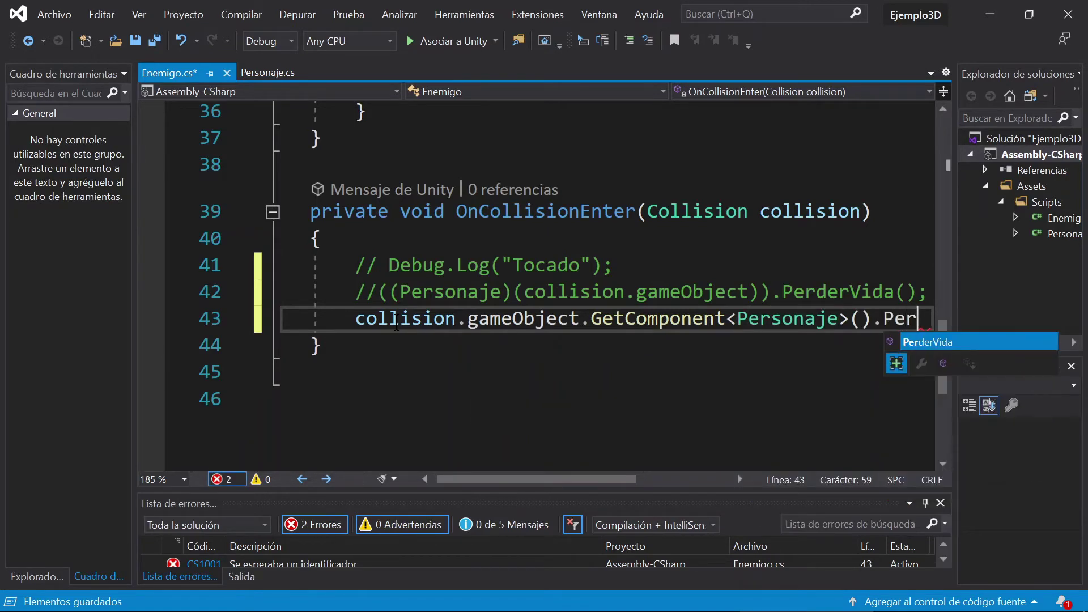
pyautogui.press('Tab')
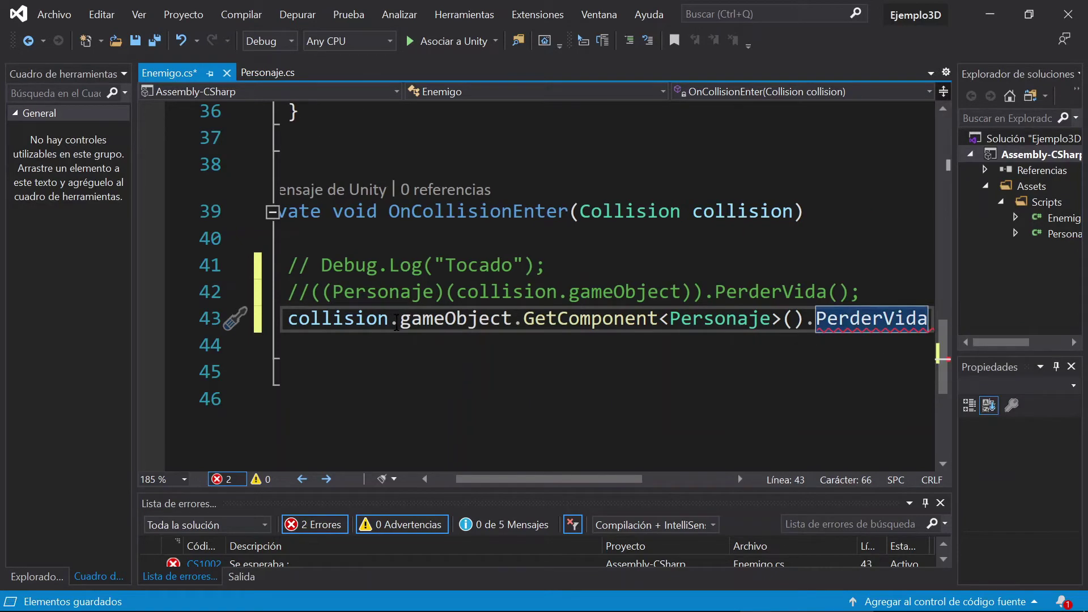
pyautogui.write('(')
pyautogui.write(');')
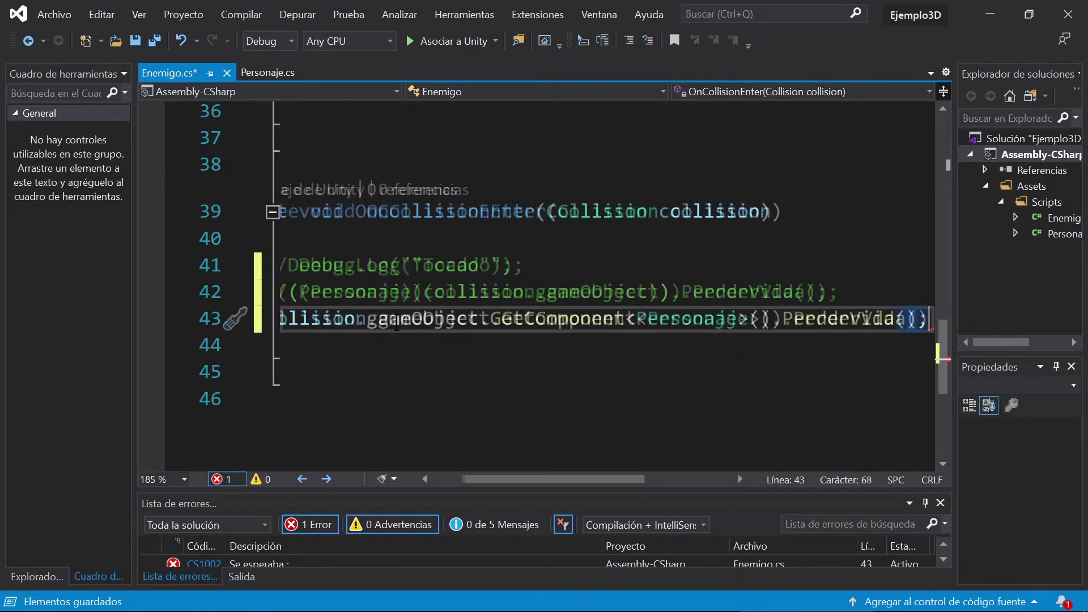
# Review the GetComponent<Personaje> call and save Enemigo.cs.
pyautogui.hscroll(-2, 487, 479)
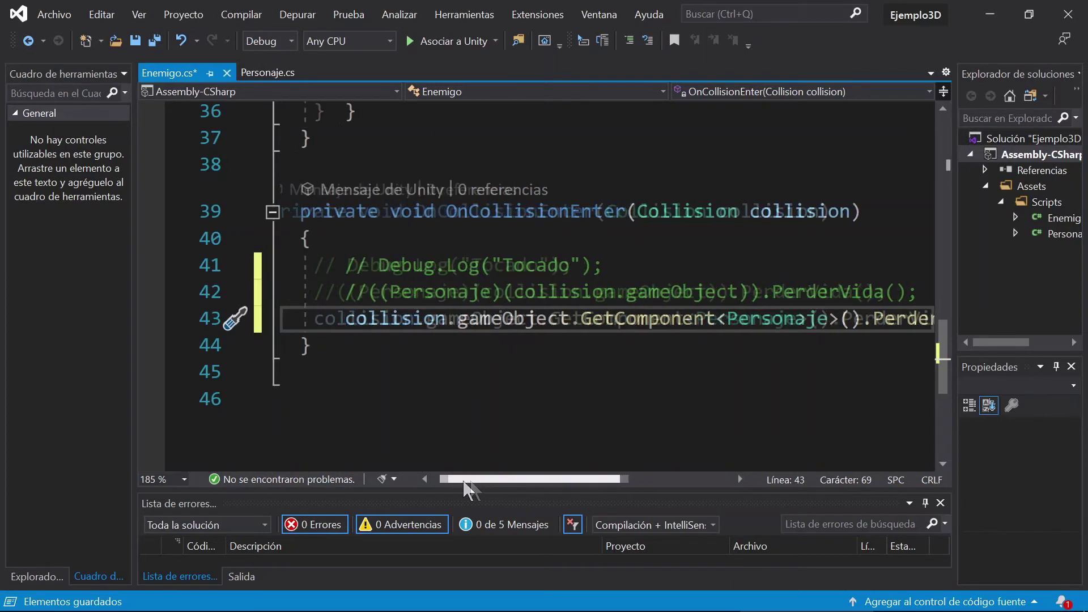
pyautogui.hscroll(-1, 483, 480)
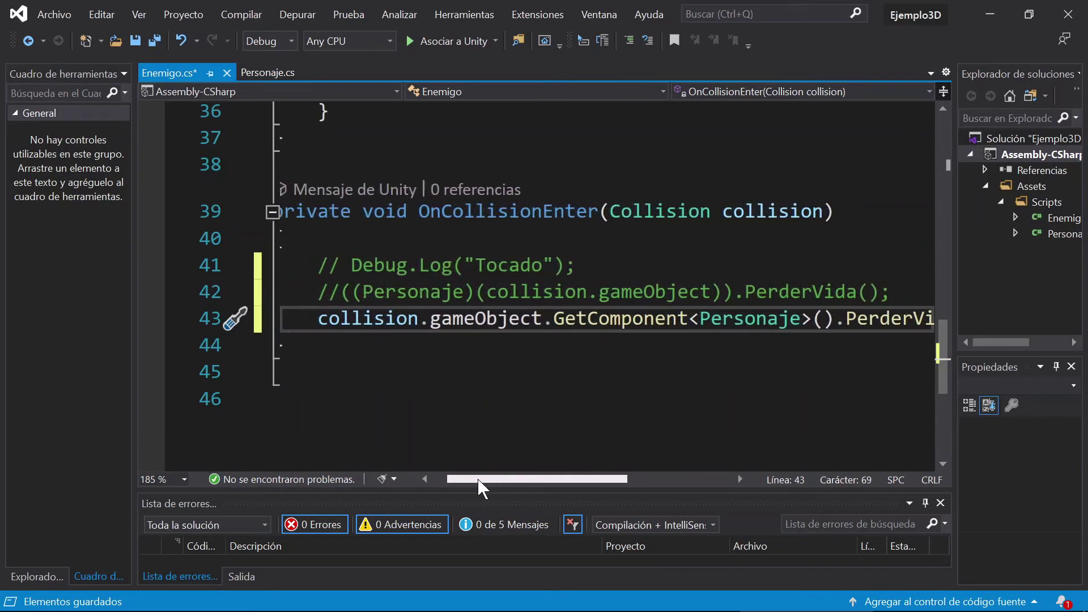
pyautogui.moveTo(431, 330); pyautogui.dragTo(801, 331)
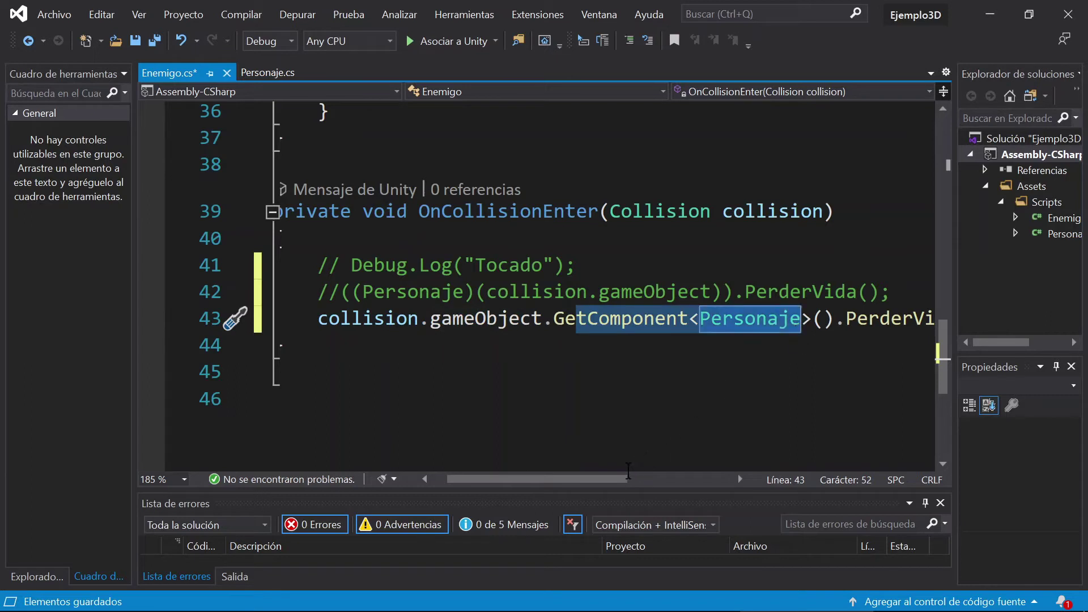
pyautogui.hscroll(2, 629, 480)
pyautogui.moveTo(765, 318); pyautogui.dragTo(887, 318)
pyautogui.moveTo(619, 478); pyautogui.dragTo(577, 480)
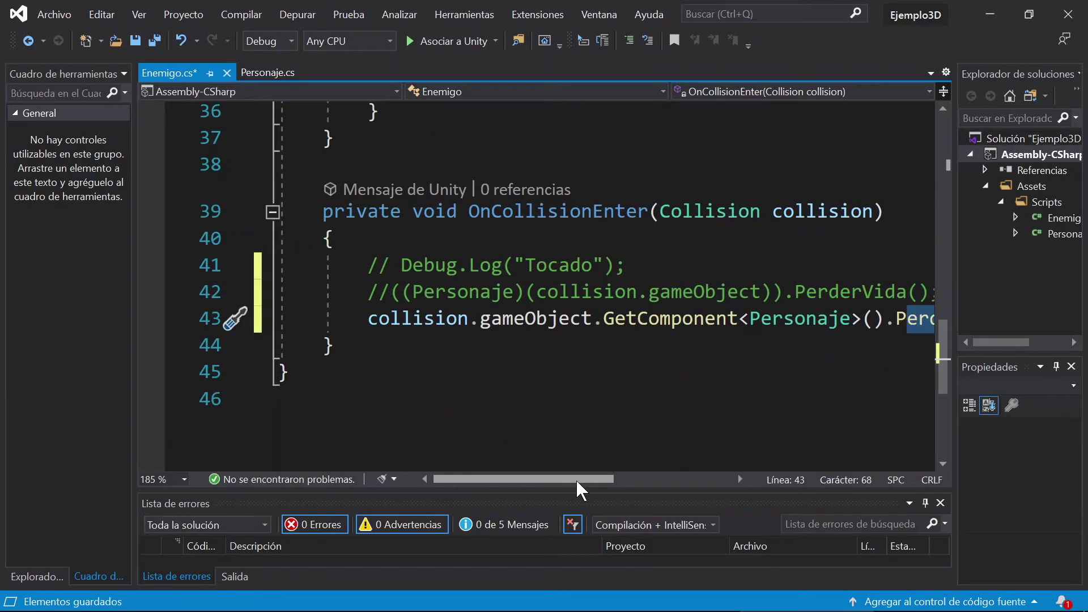
pyautogui.hotkey('ctrl', 's')
# Play-test in Unity, confirm 'He perdido una vida' in the Console, stop, and return to Visual Studio.
pyautogui.hotkey('alt', 'Tab')
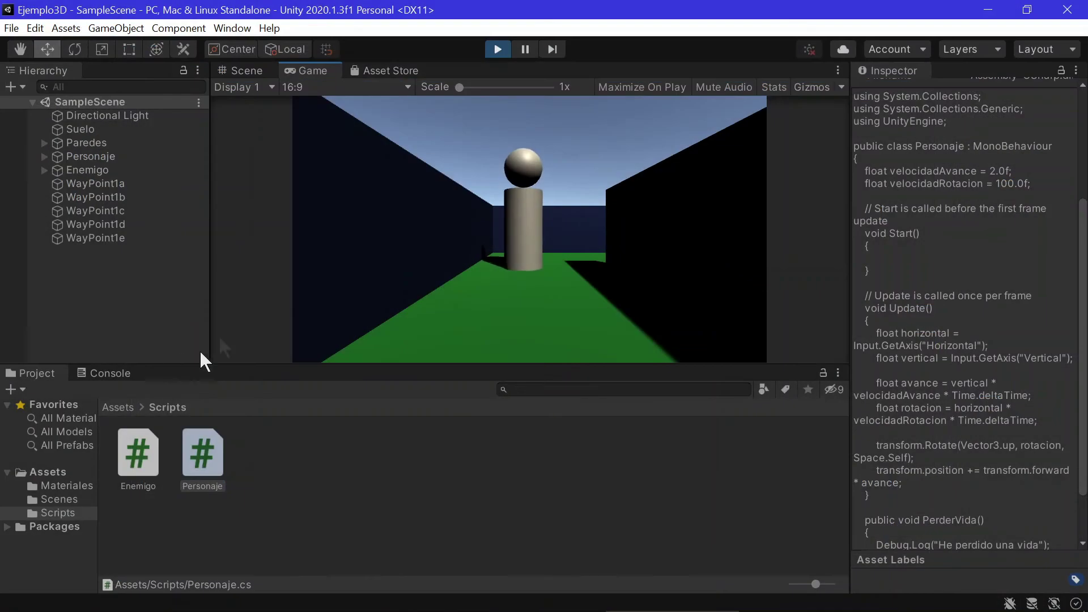
pyautogui.click(116, 372)
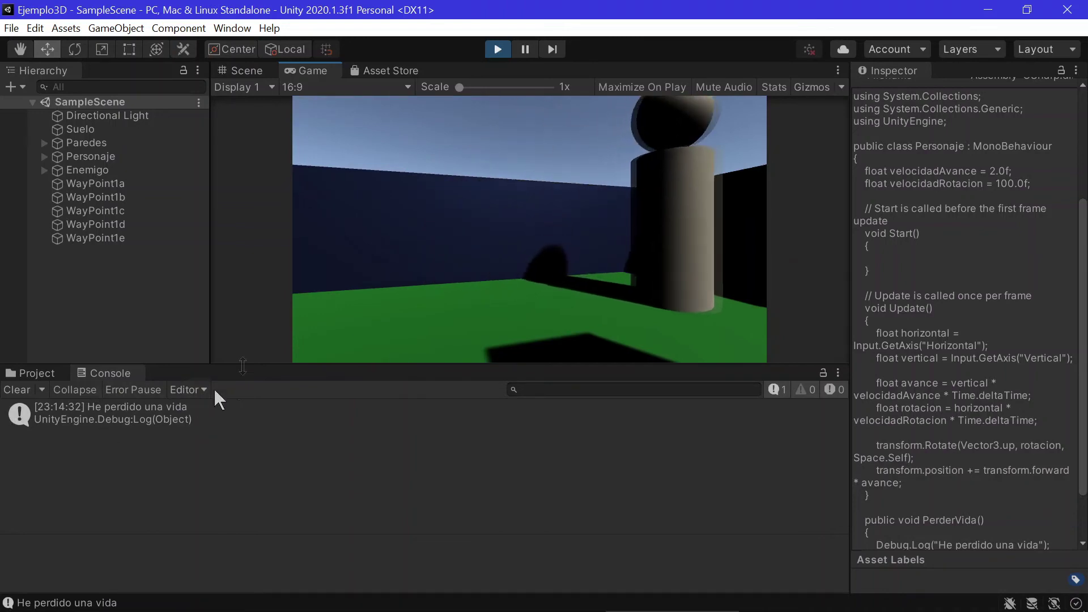
pyautogui.click(496, 49)
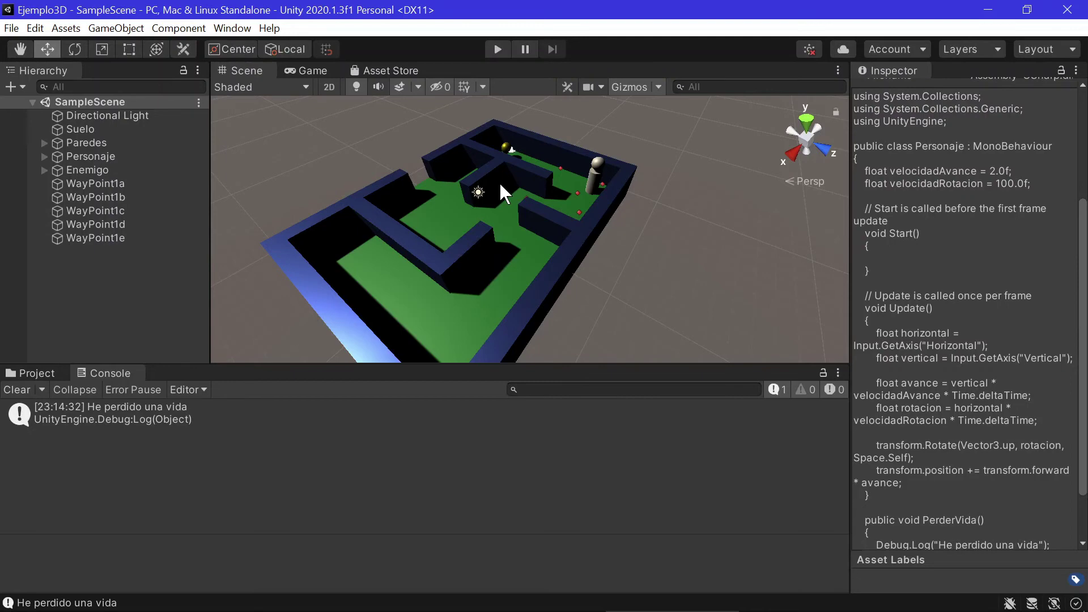
pyautogui.hotkey('alt', 'Tab')
# Add line 45 calling collision.gameObject.SendMessage("") with an empty method name.
pyautogui.press('End')
pyautogui.press('Return')
pyautogui.press('Return')
pyautogui.write('col')
pyautogui.press('Tab')
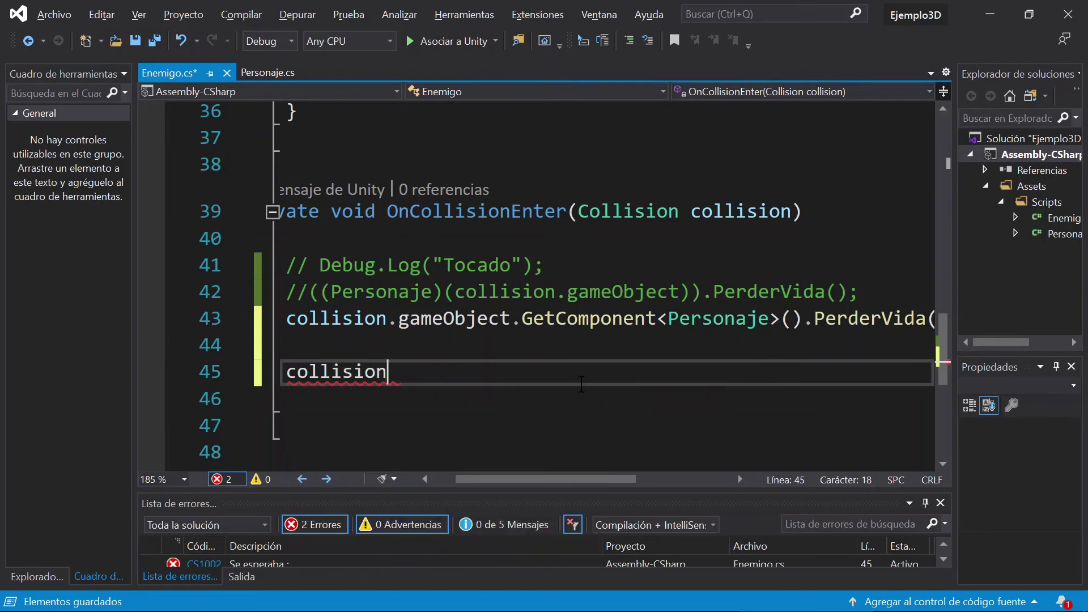
pyautogui.write('.SendM')
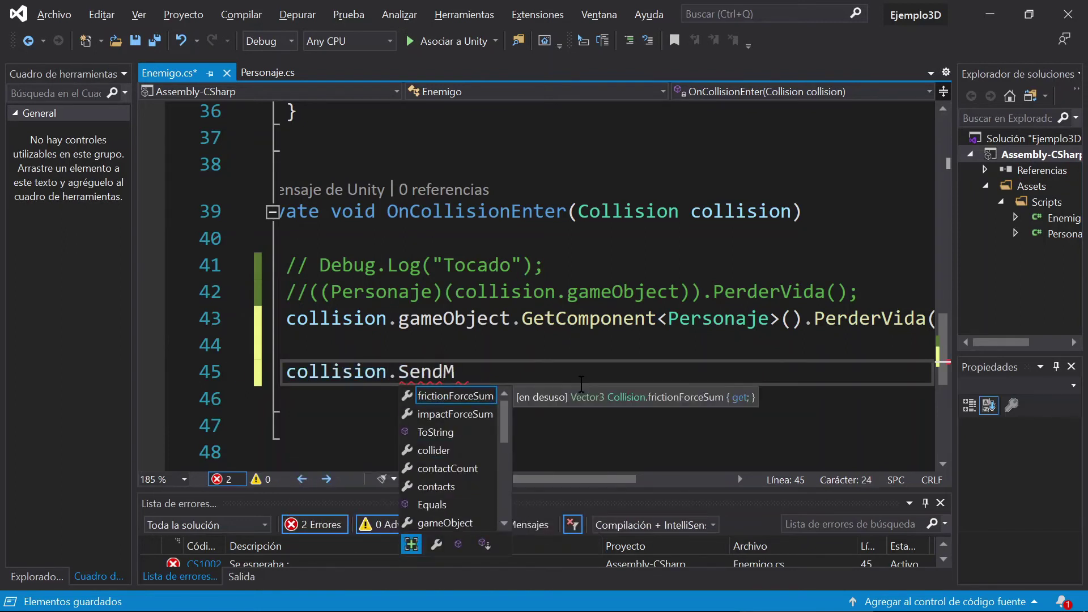
pyautogui.hotkey('ctrl', 'shift', 'Left')
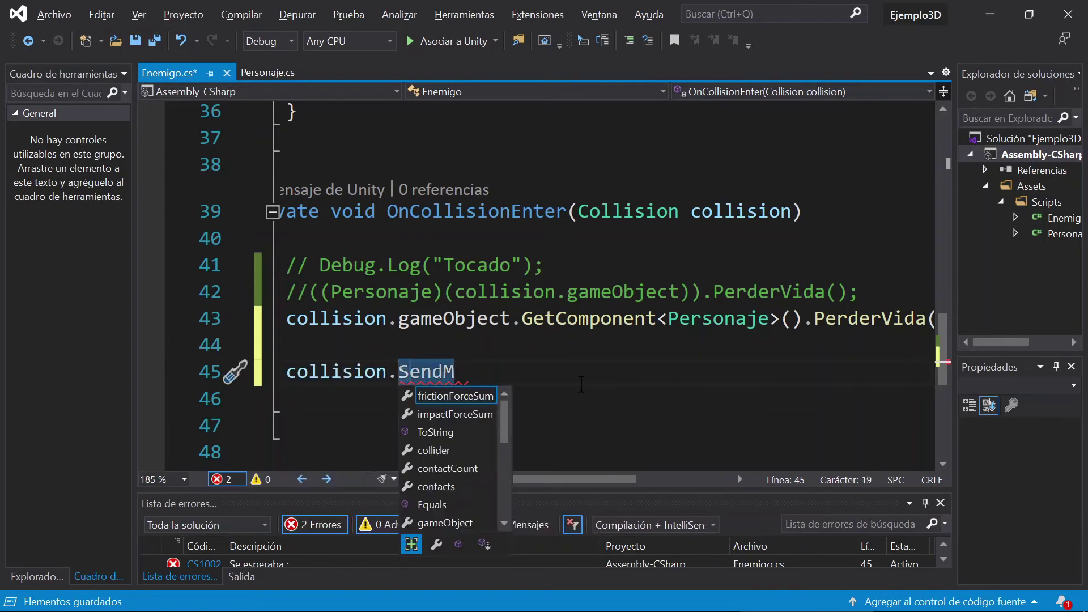
pyautogui.write('gameObject.Send')
pyautogui.press('Tab')
pyautogui.write('(')
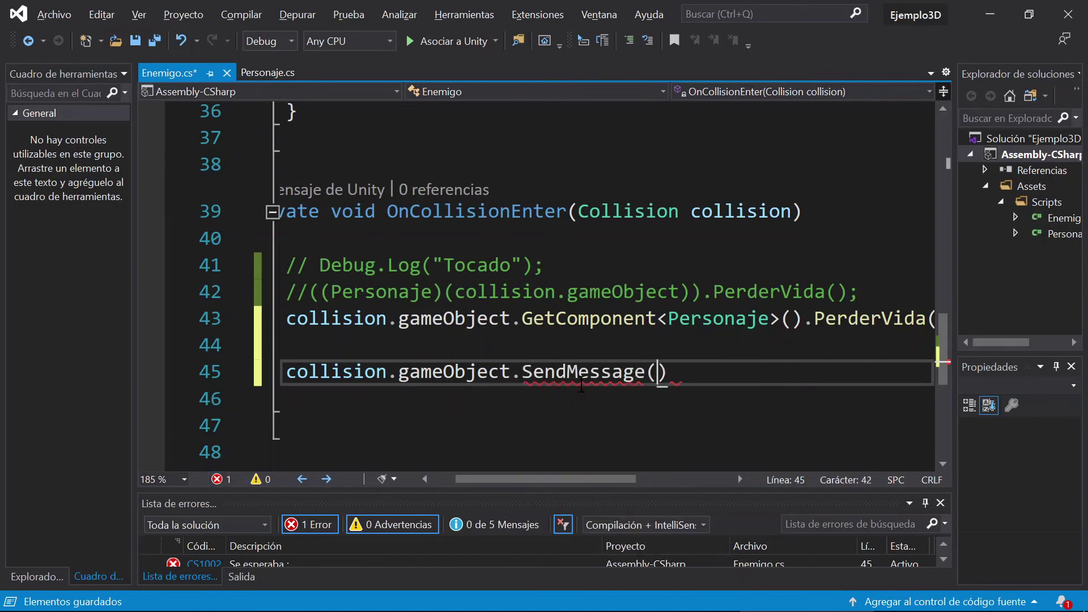
pyautogui.write('"')
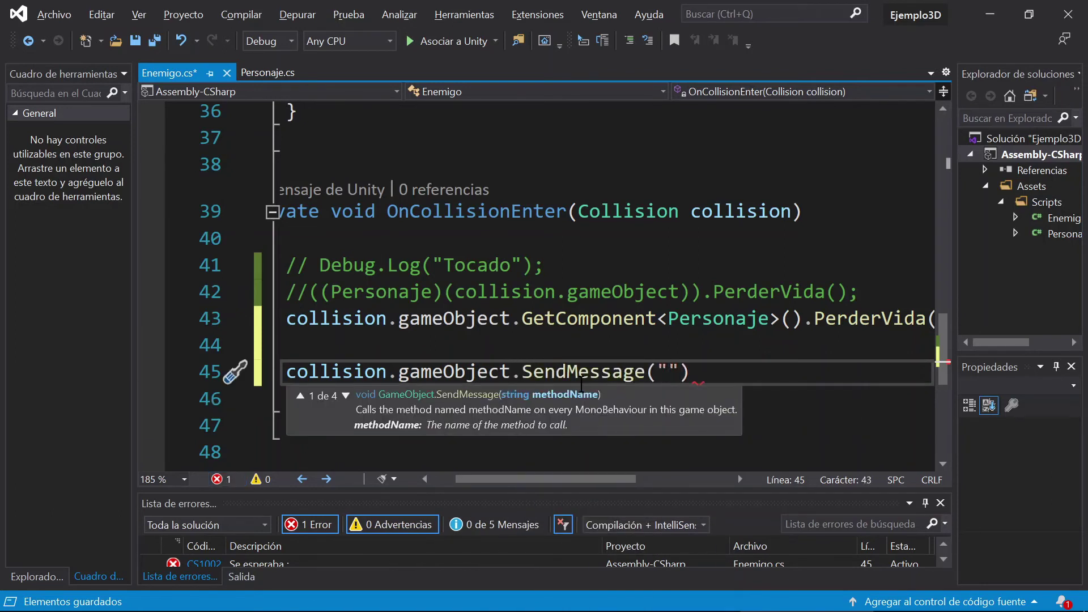
pyautogui.write('>')
pyautogui.write('ida");')
# Comment out the GetComponent<Personaje>().PerderVida() call on line 43.
pyautogui.moveTo(135, 293); pyautogui.dragTo(73, 293)
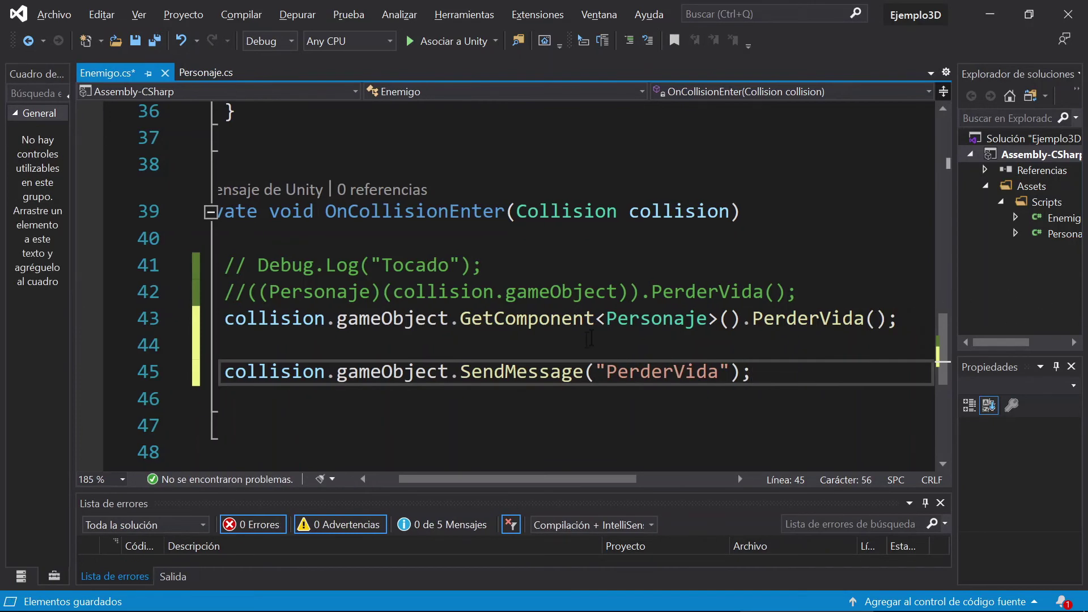
pyautogui.moveTo(247, 321); pyautogui.dragTo(878, 319)
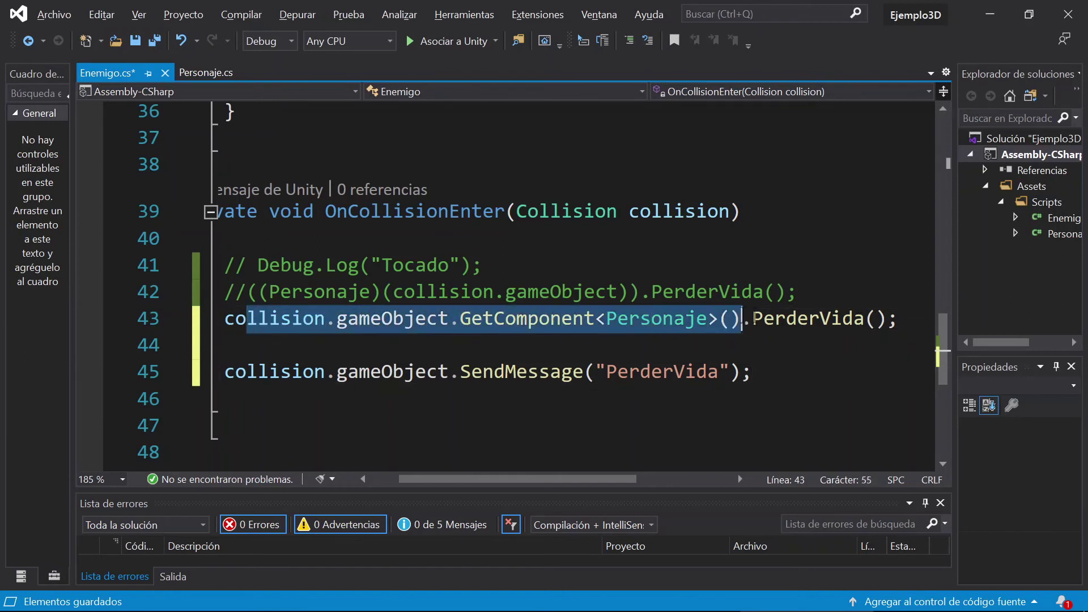
pyautogui.moveTo(801, 377); pyautogui.dragTo(225, 377)
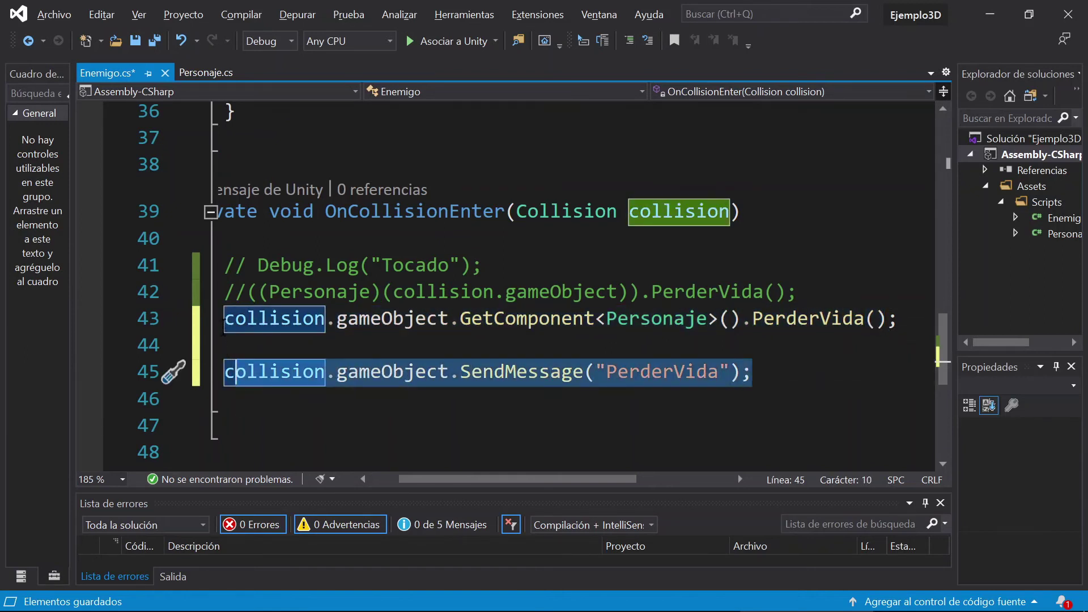
pyautogui.click(223, 327)
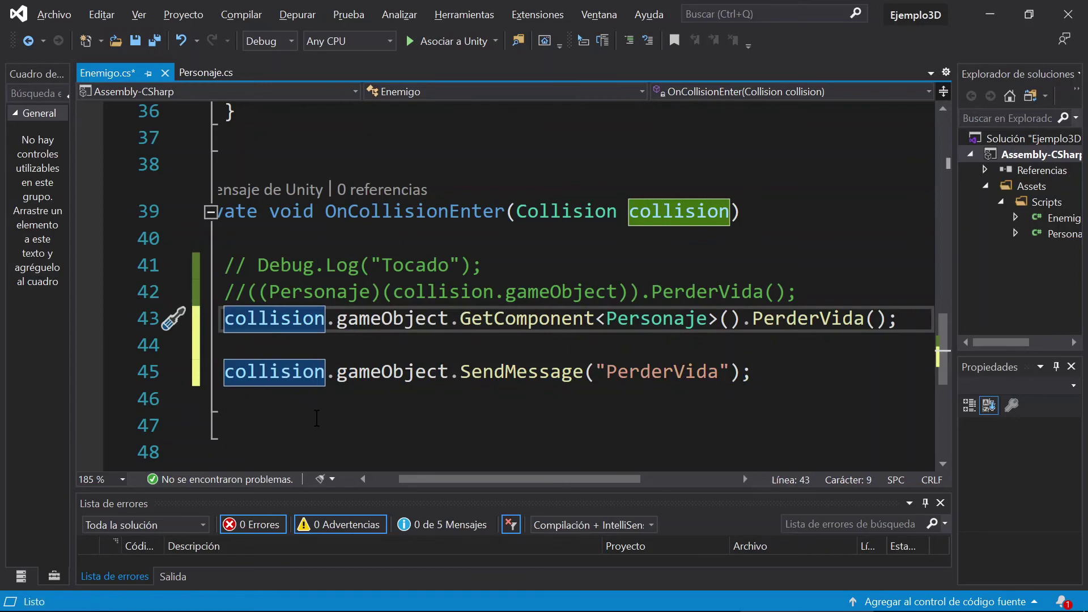
pyautogui.write('//')
# Delete the old cast comment line and save Enemigo.cs.
pyautogui.press('Up')
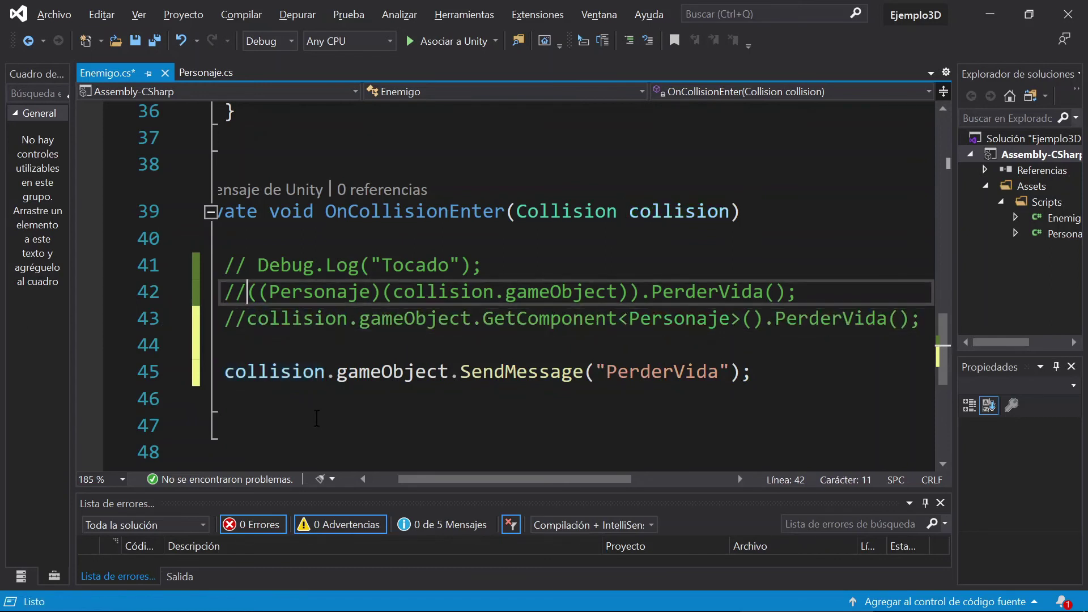
pyautogui.press('Home')
pyautogui.press('Home')
pyautogui.hotkey('shift', 'End')
pyautogui.press('Delete')
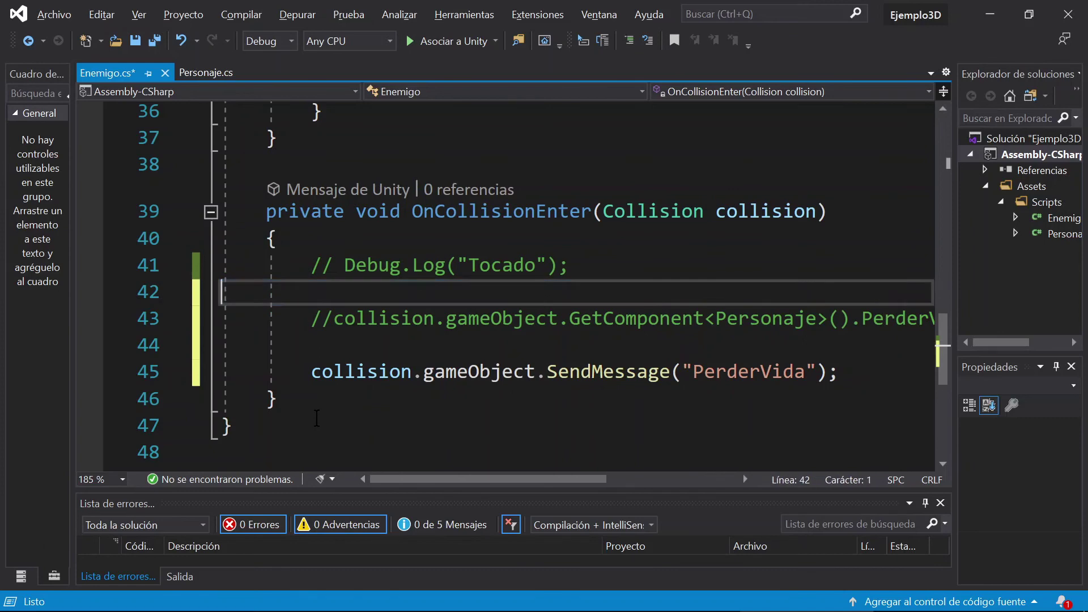
pyautogui.press('BackSpace')
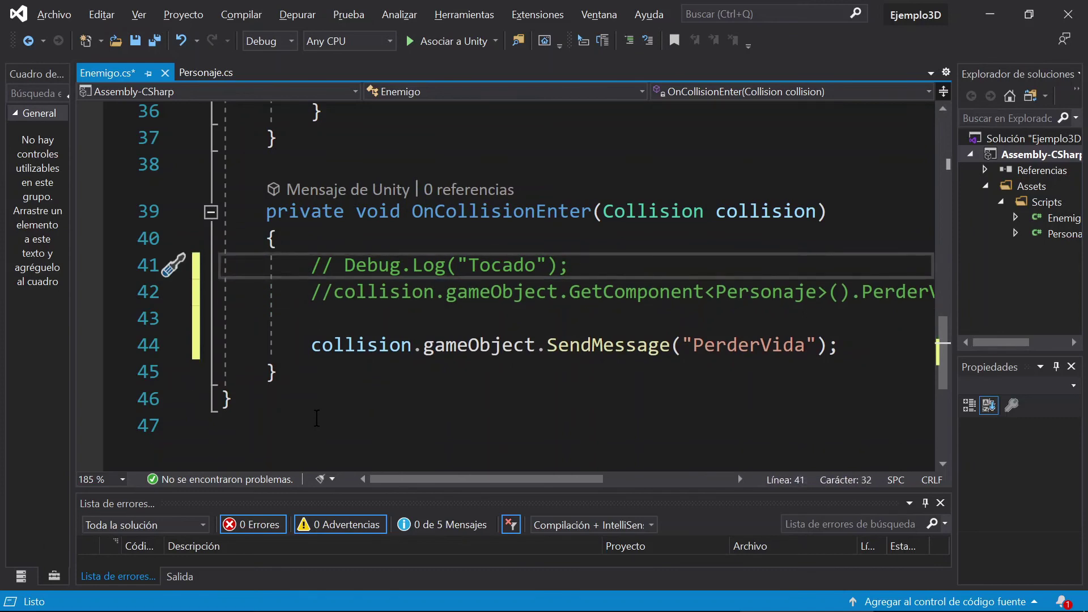
pyautogui.click(135, 41)
pyautogui.hotkey('alt', 'Tab')
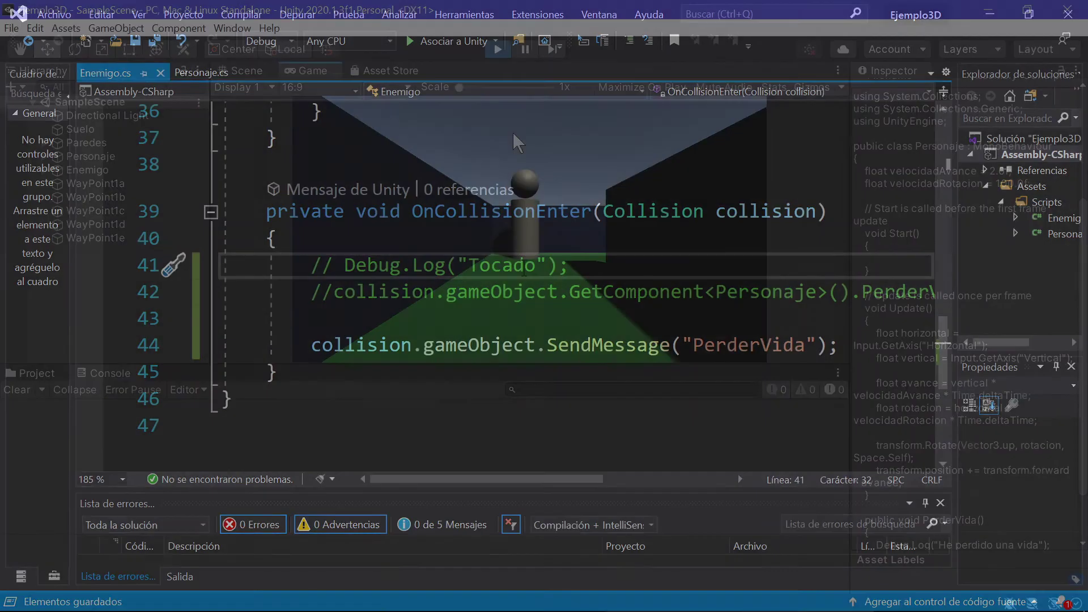
# Walk the player into the enemy to trigger the SendMessage log, then stop playing.
pyautogui.press('Up')
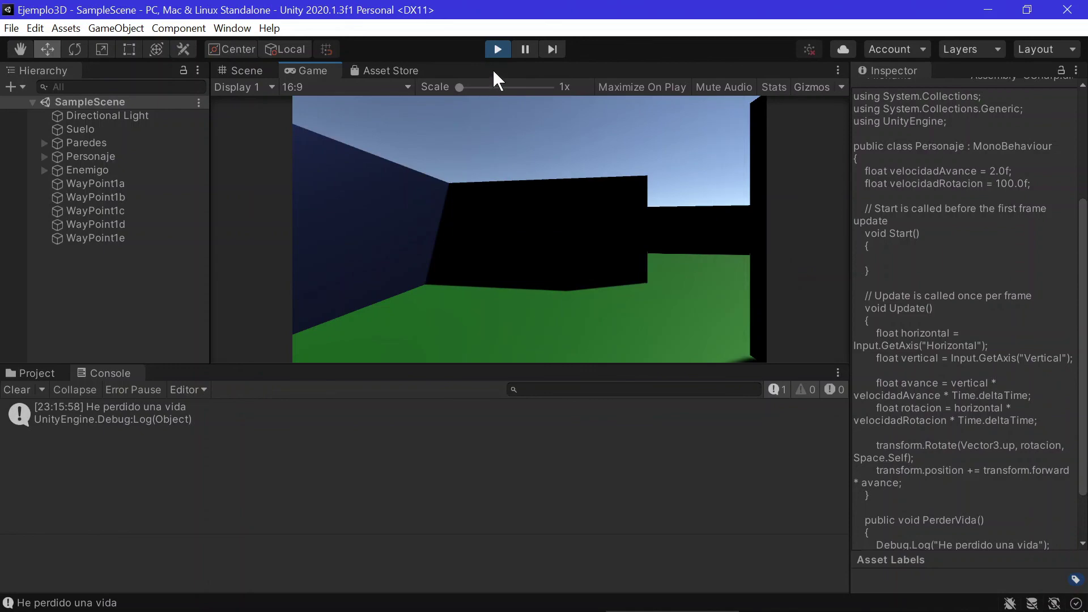
pyautogui.click(497, 50)
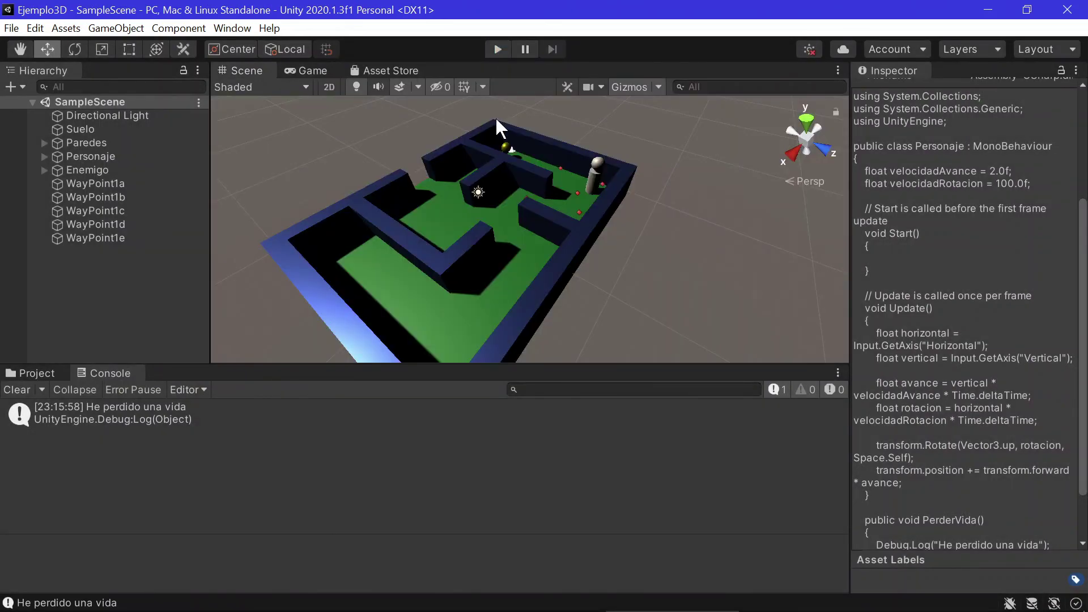
pyautogui.hotkey('alt', 'Tab')
# Highlight the SendMessage line and its "PerderVida" method-name string in Enemigo.cs.
pyautogui.moveTo(301, 345); pyautogui.dragTo(829, 344)
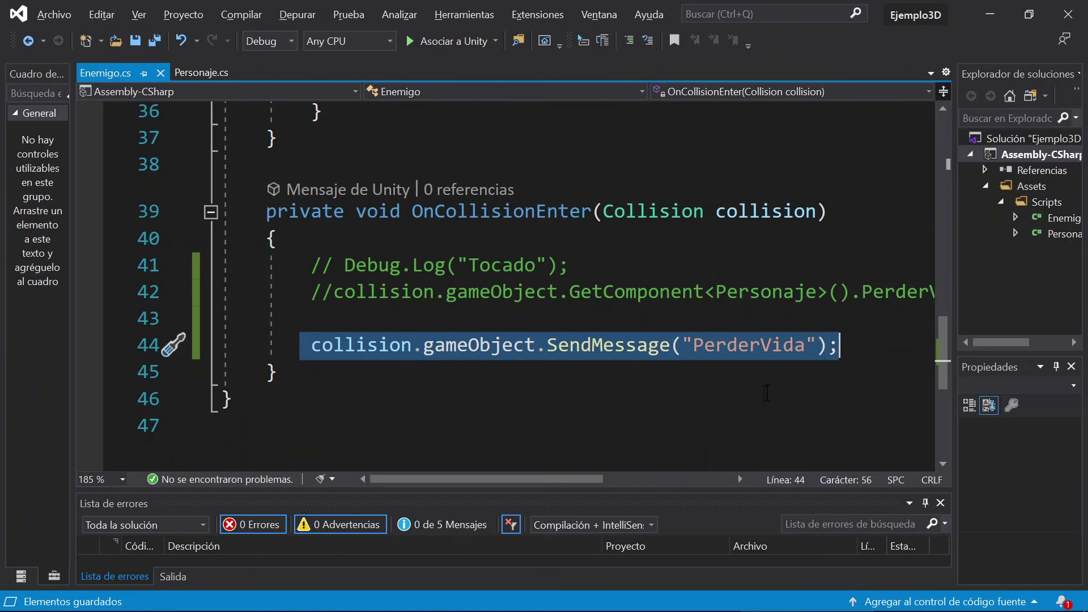
pyautogui.click(761, 391)
pyautogui.moveTo(673, 345); pyautogui.dragTo(825, 346)
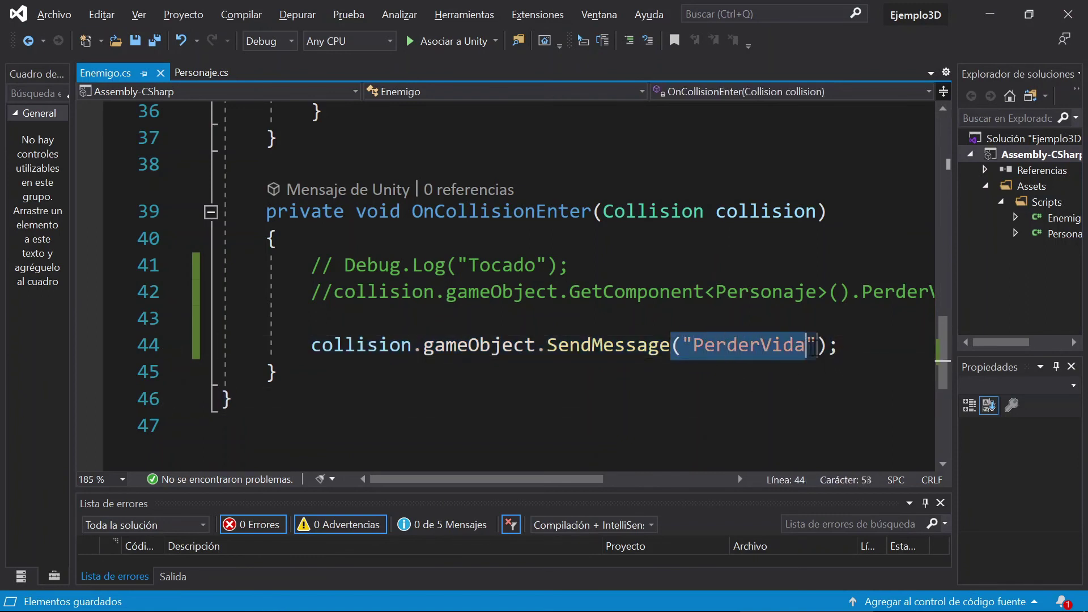